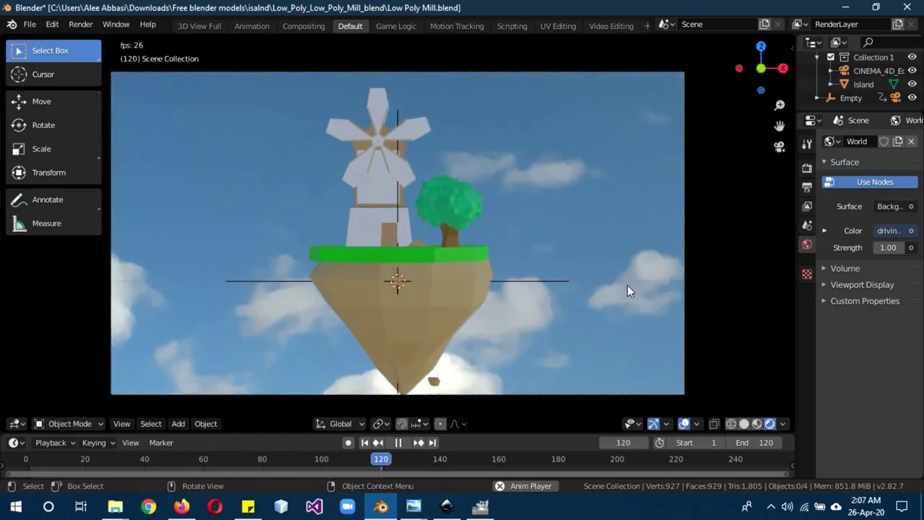
Inspect the floating windmill island from outside the camera and return to the camera view
key(KP_0)
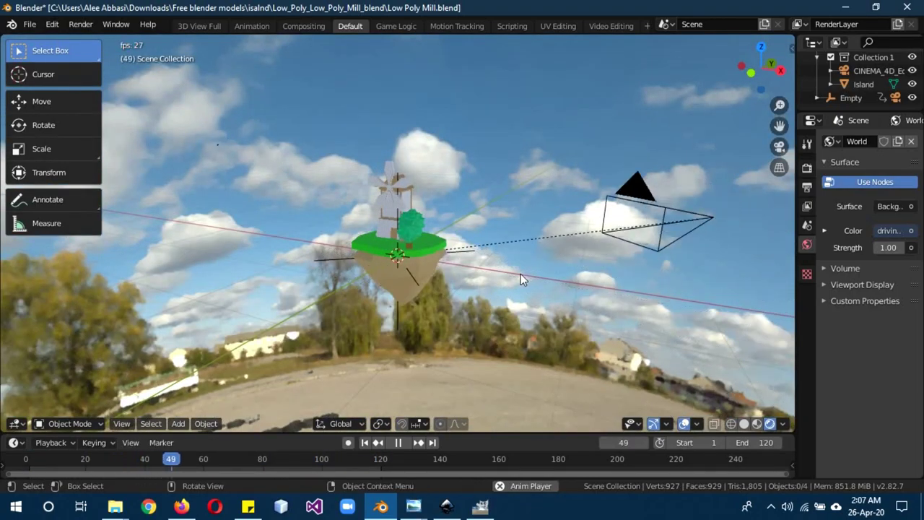
middle_drag(464, 291, 537, 256)
key(KP_0)
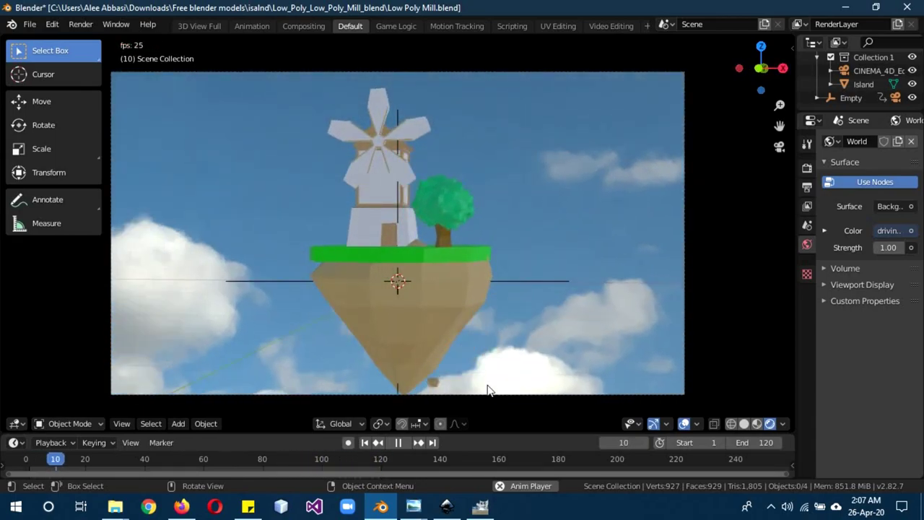
Stop the animation at frame 0 and switch the viewport to solid shading
key(space)
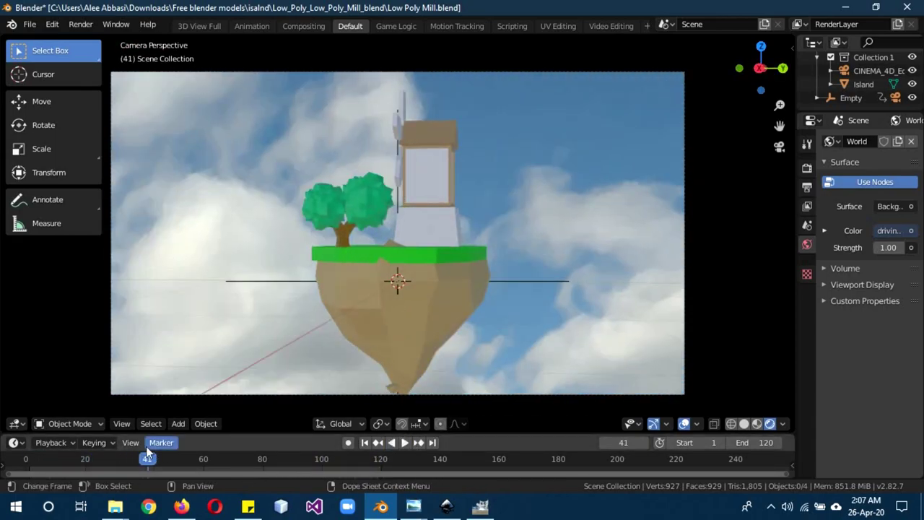
drag(148, 451, 22, 459)
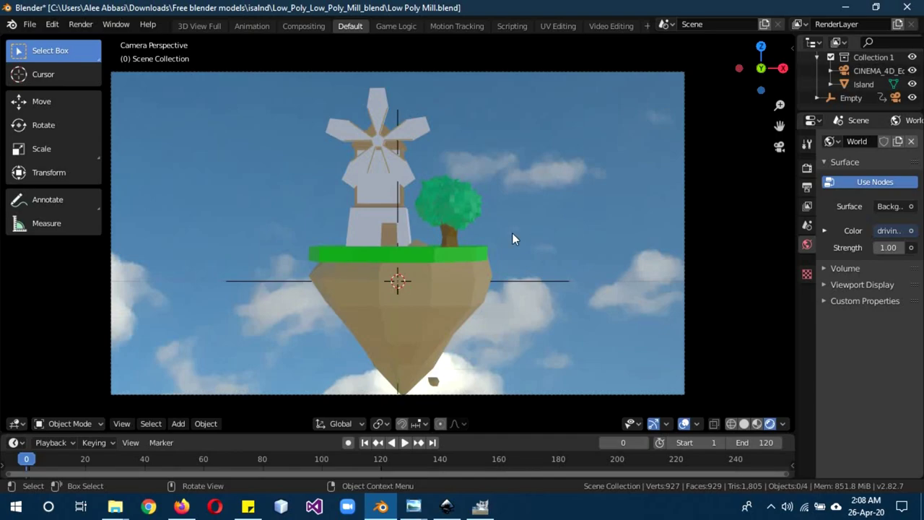
key(z)
click(611, 234)
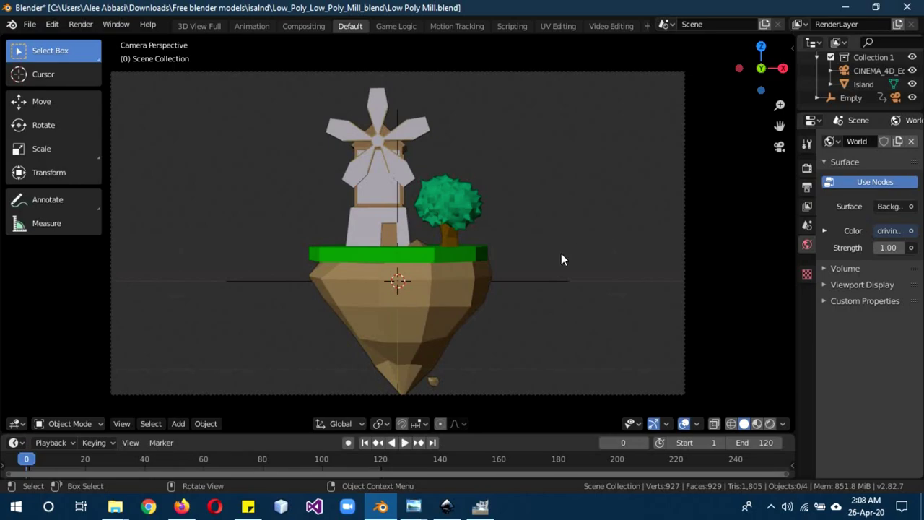
Switch to Firefox and look through the HDRI categories on HDRI Haven
click(216, 443)
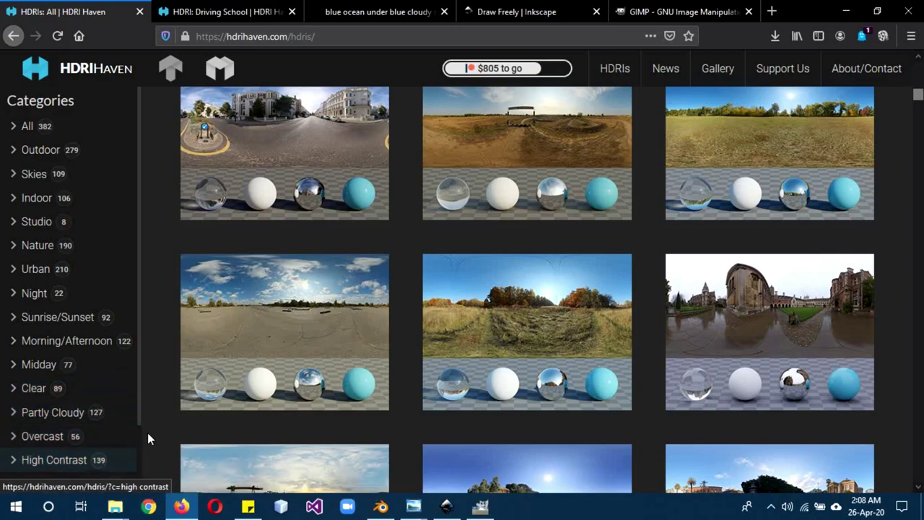
scroll(74, 360, down, 2)
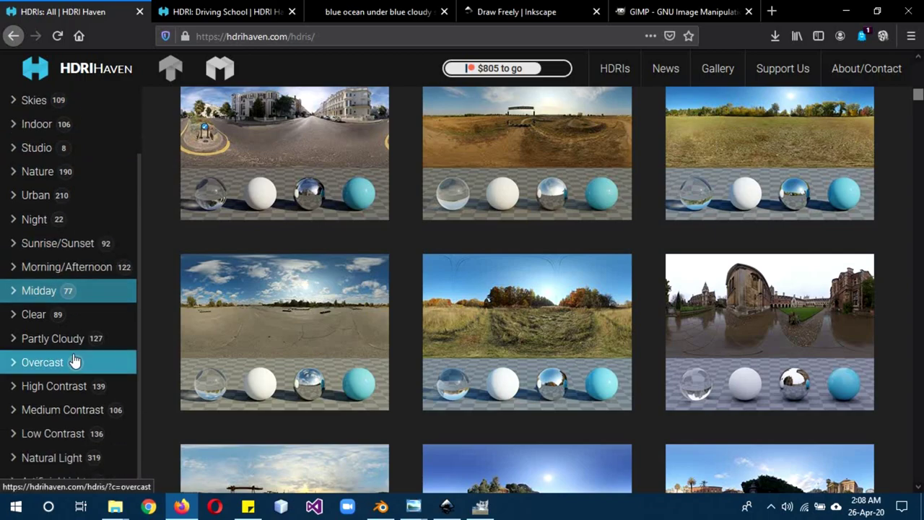
scroll(75, 361, up, 2)
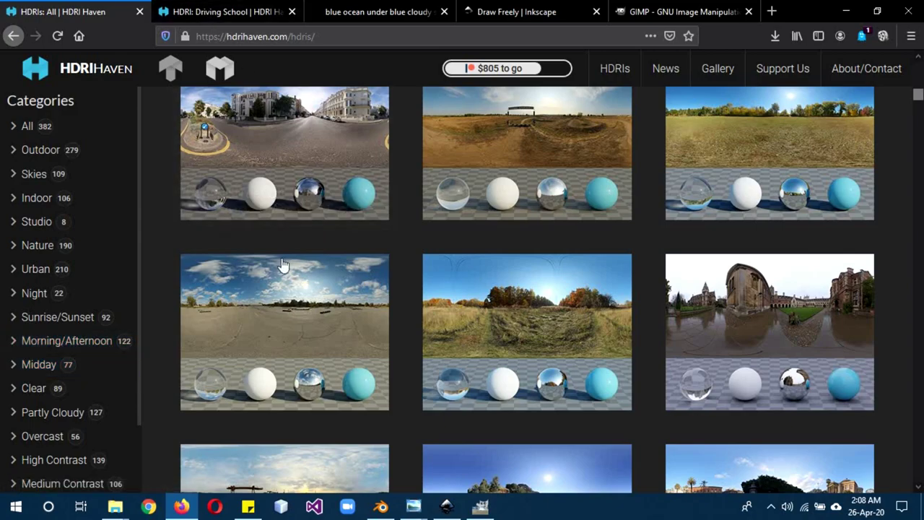
Review the Driving School HDRI page with its download resolutions, and view the GIMP website
click(207, 8)
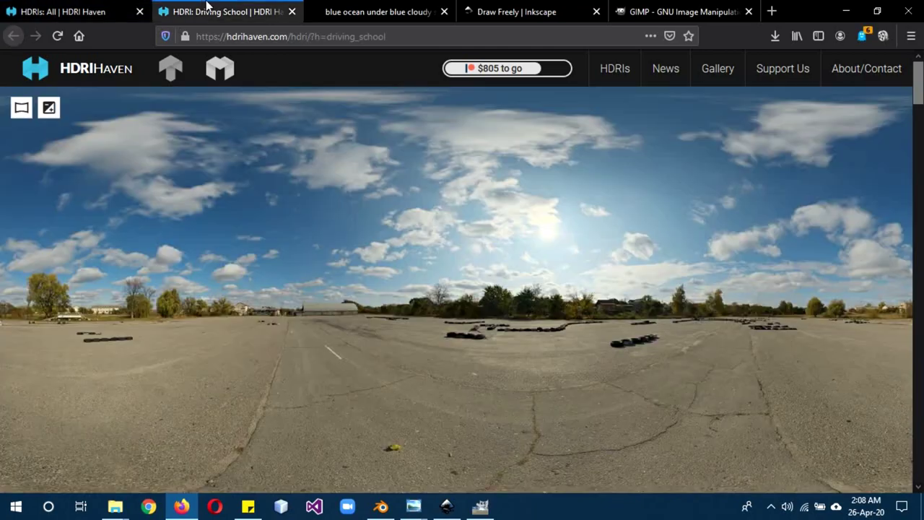
scroll(321, 200, down, 9)
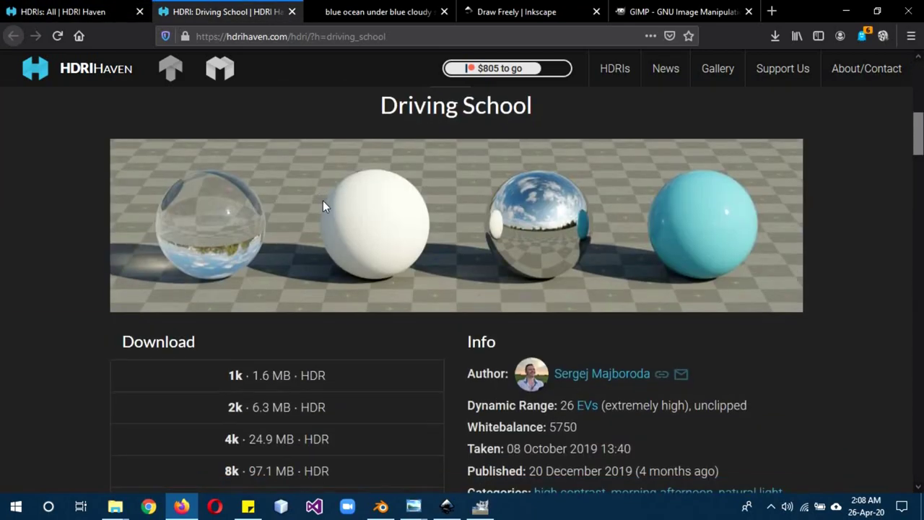
scroll(278, 250, down, 2)
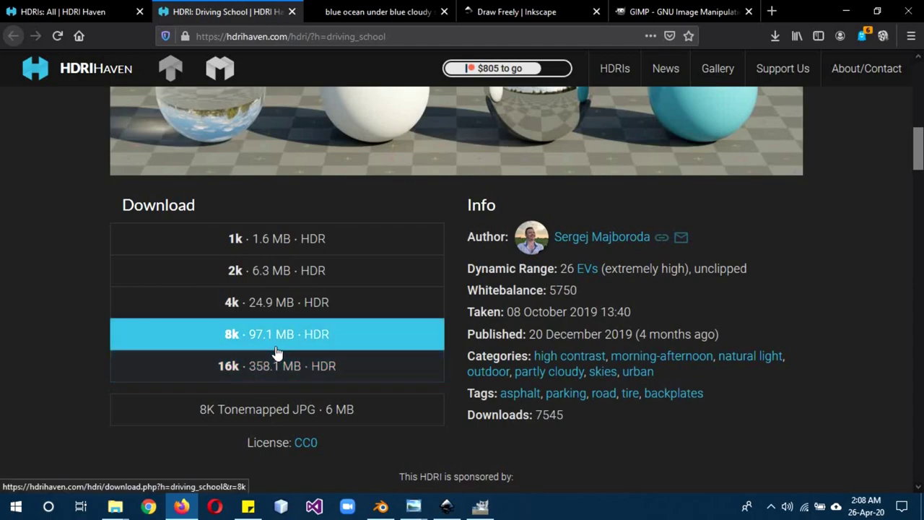
scroll(274, 350, up, 5)
scroll(275, 352, up, 4)
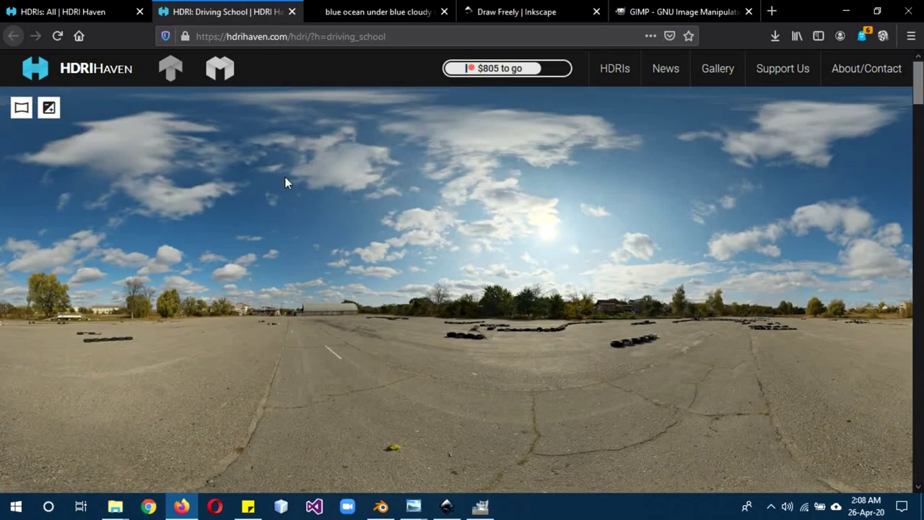
click(648, 13)
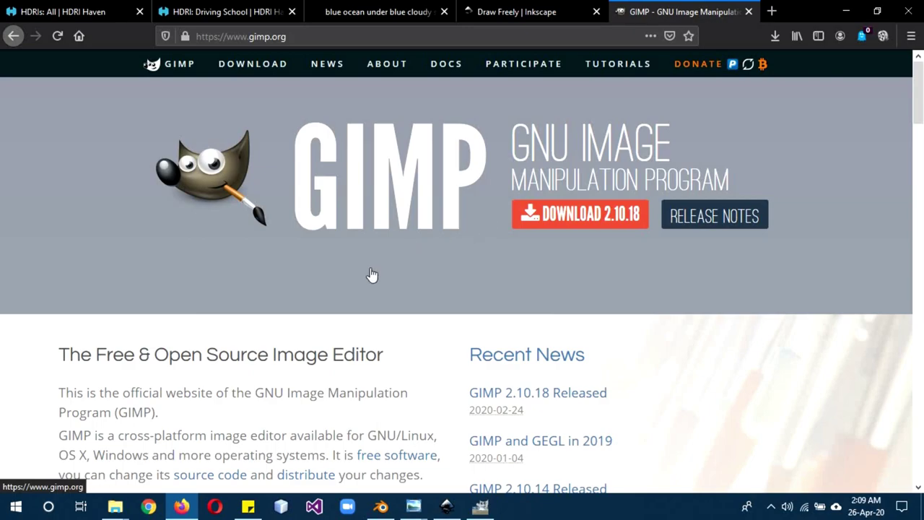
Switch to the hdri tut folder in File Explorer and look up which programs can open driving_school_4k - Copy
click(182, 506)
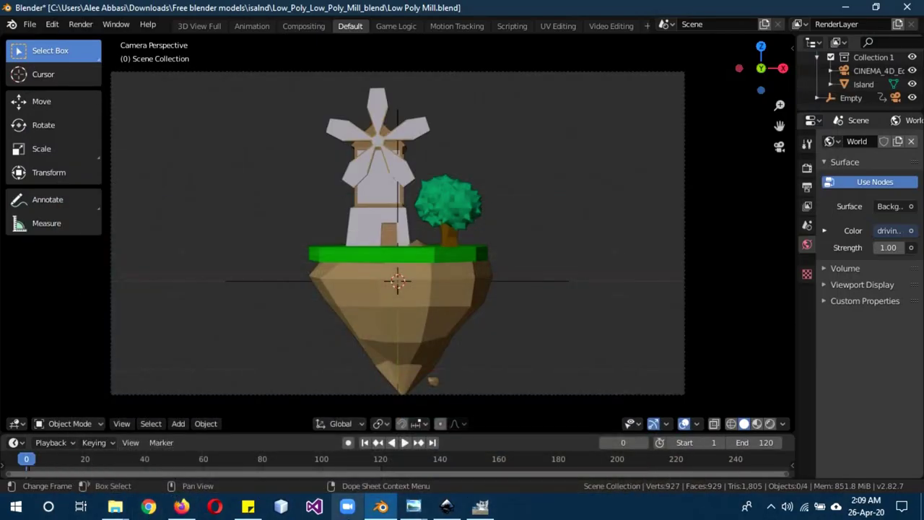
click(381, 506)
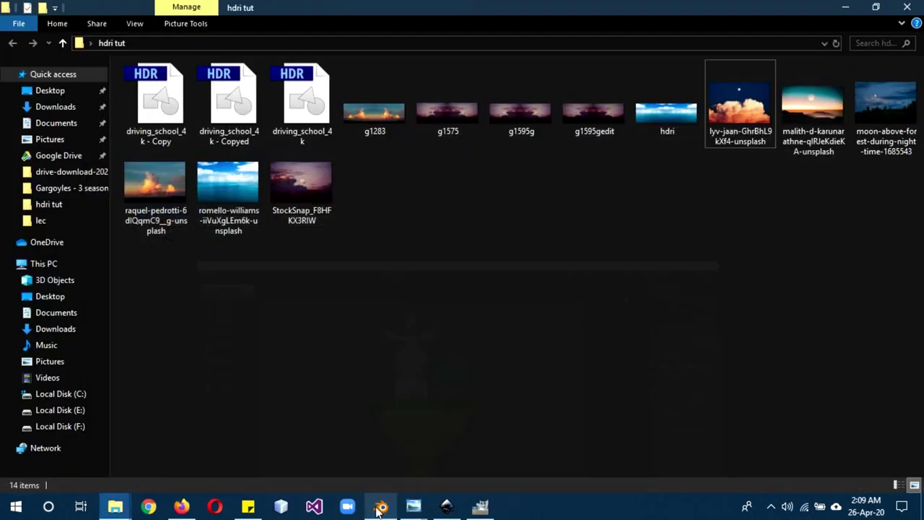
click(152, 98)
right_click(151, 99)
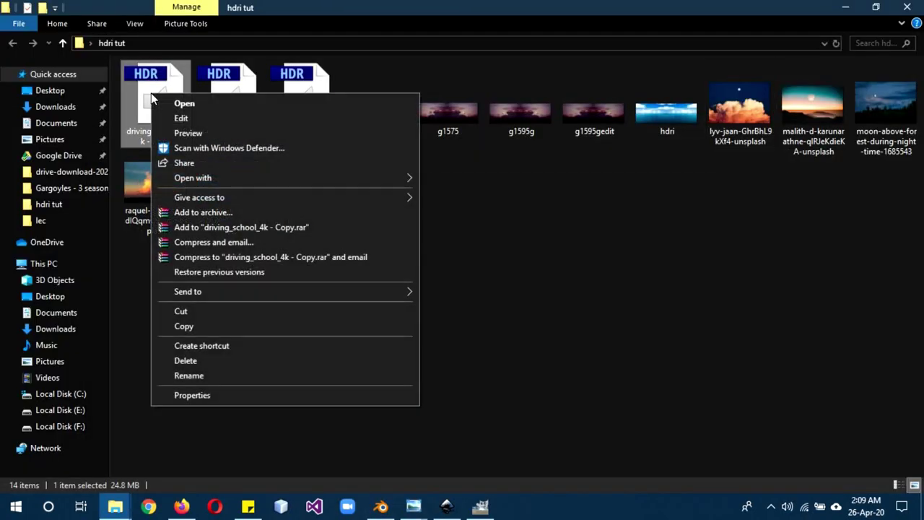
mouse_move(377, 175)
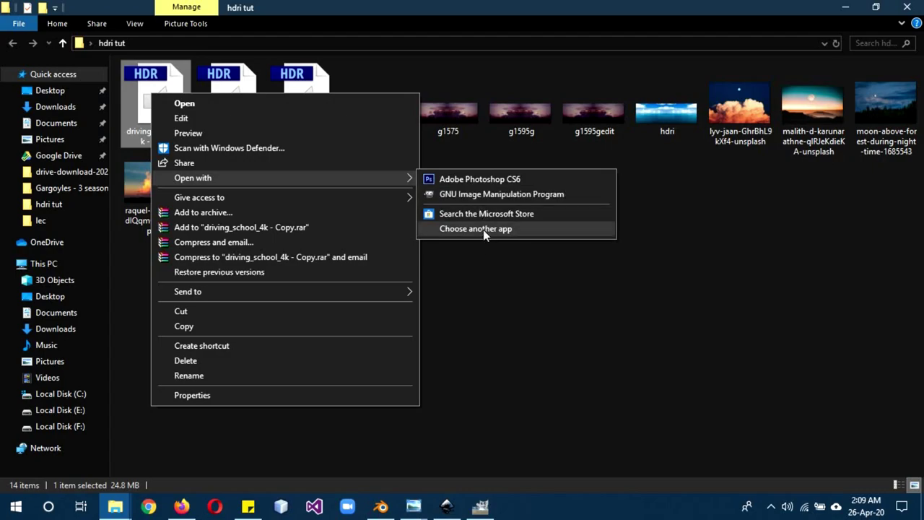
click(451, 367)
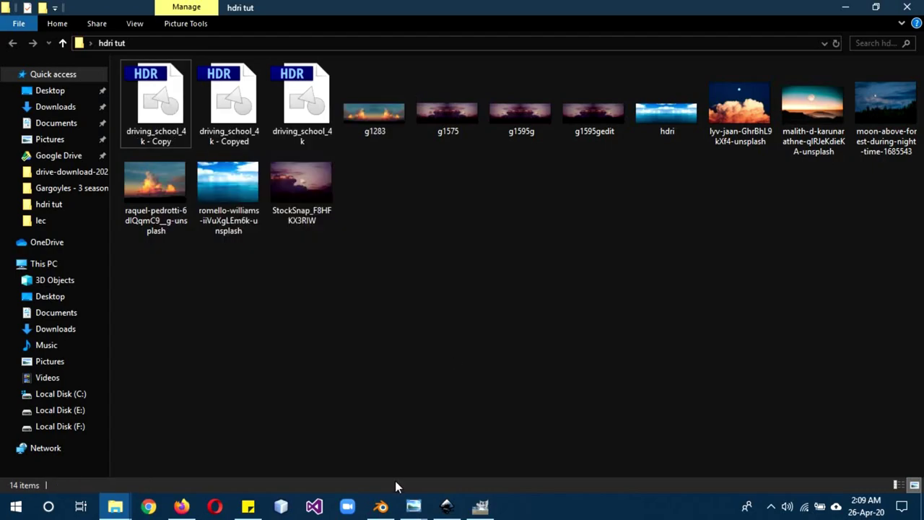
Switch to GIMP and view the driving_school_4k - Copy image at 100% zoom
click(388, 508)
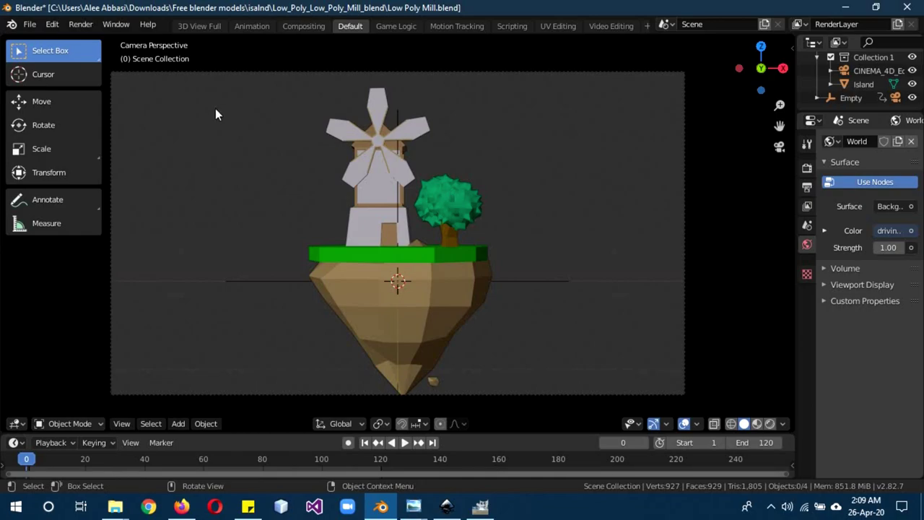
click(380, 508)
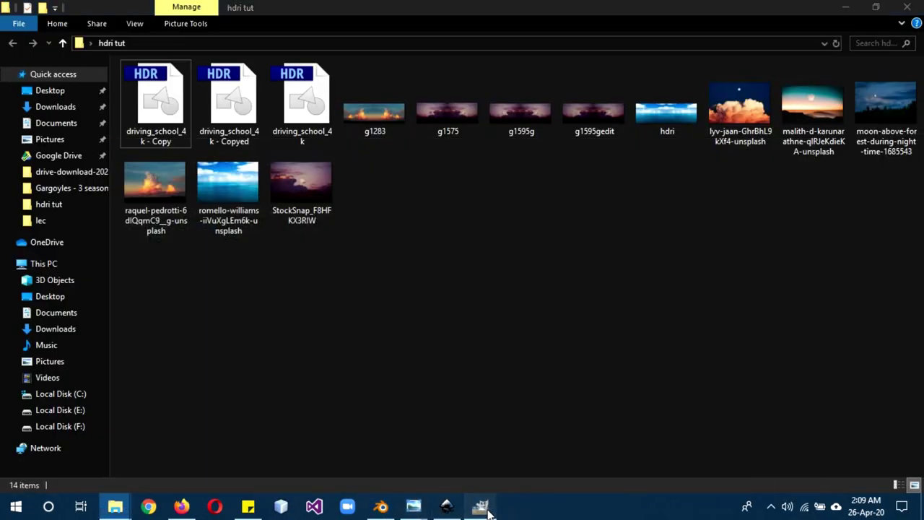
click(486, 509)
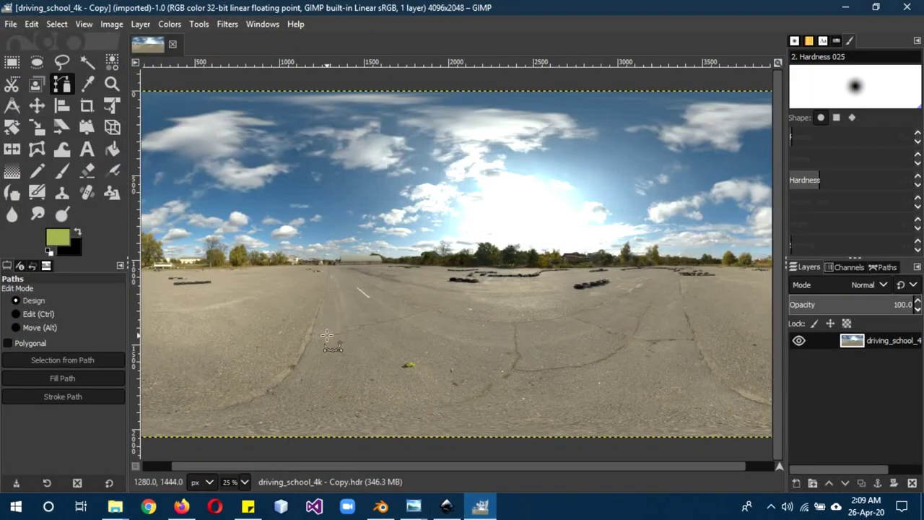
click(246, 482)
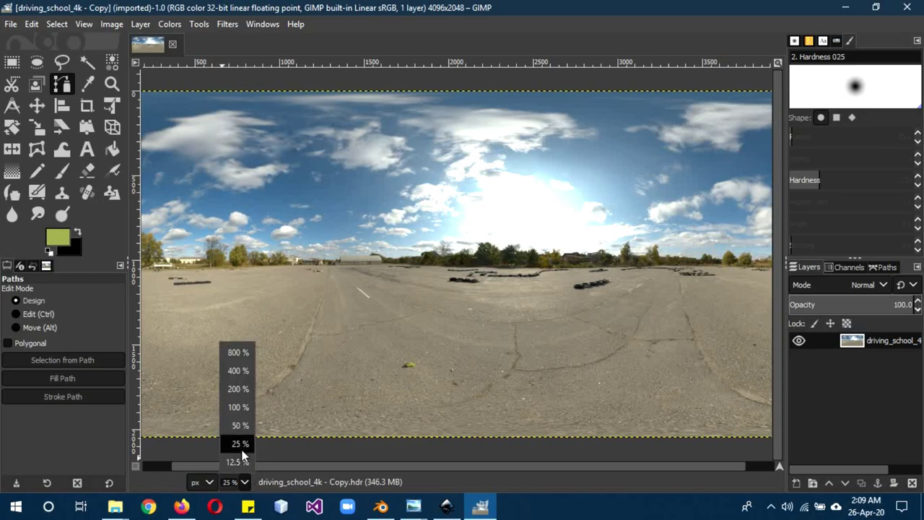
click(233, 407)
scroll(441, 274, up, 3)
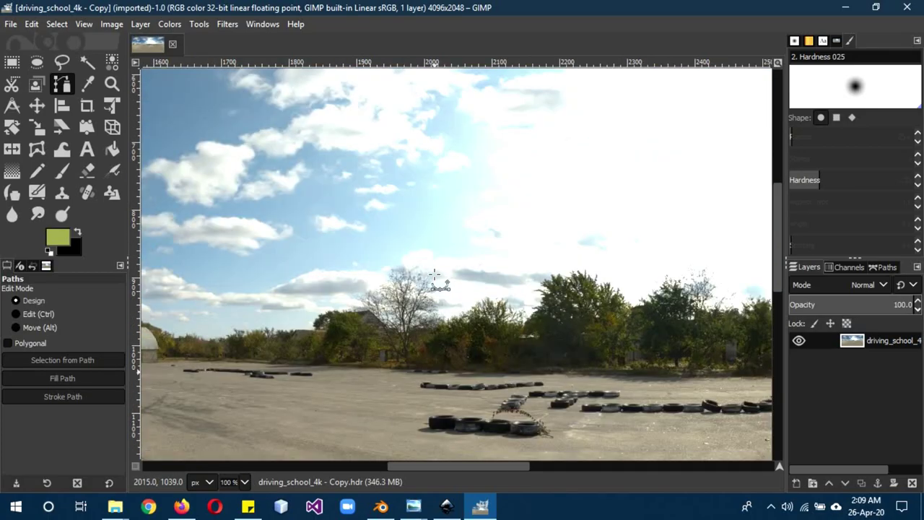
Apply the legacy Oilify filter with mask size 8 and a reduced exponent, and inspect the sky and trees
click(227, 24)
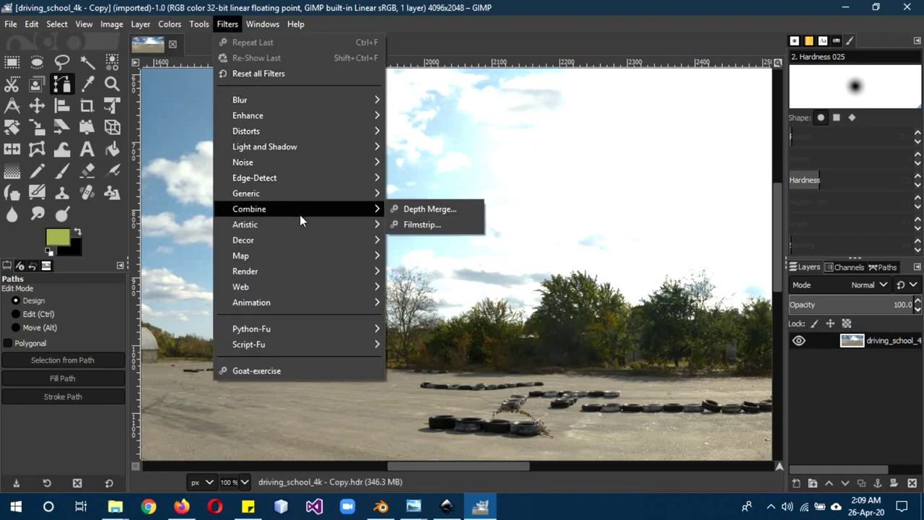
mouse_move(310, 230)
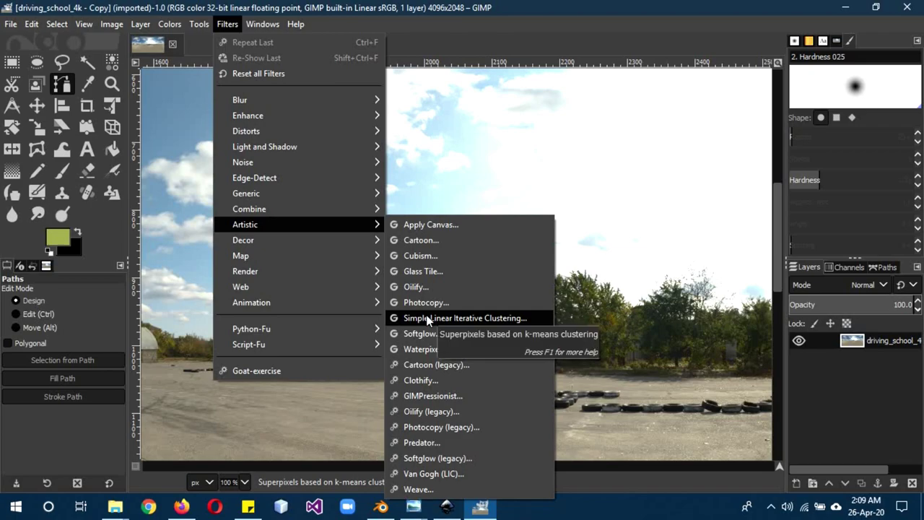
click(447, 414)
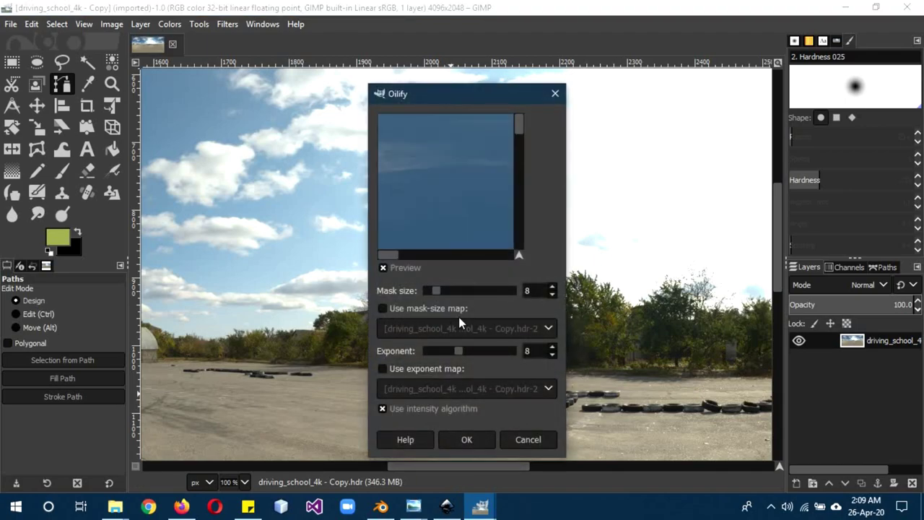
click(553, 355)
click(466, 440)
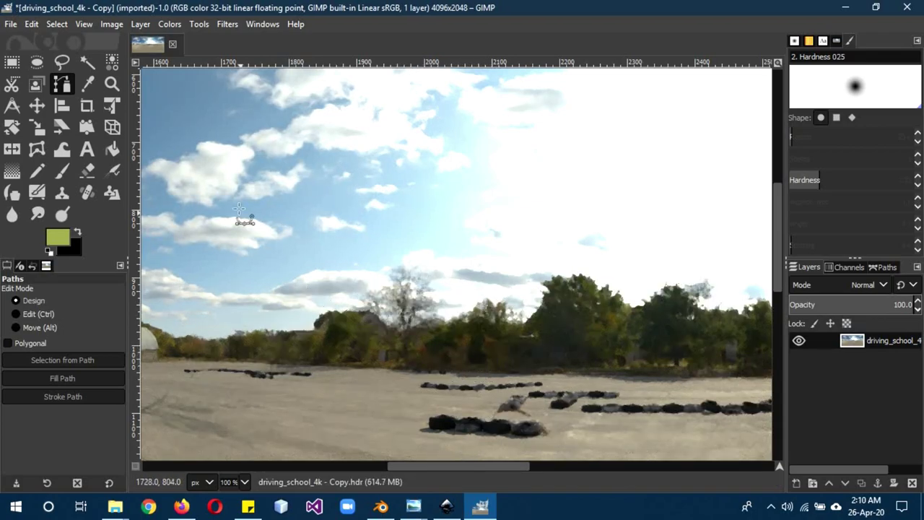
scroll(419, 242, up, 5)
scroll(419, 242, up, 3)
scroll(423, 245, down, 6)
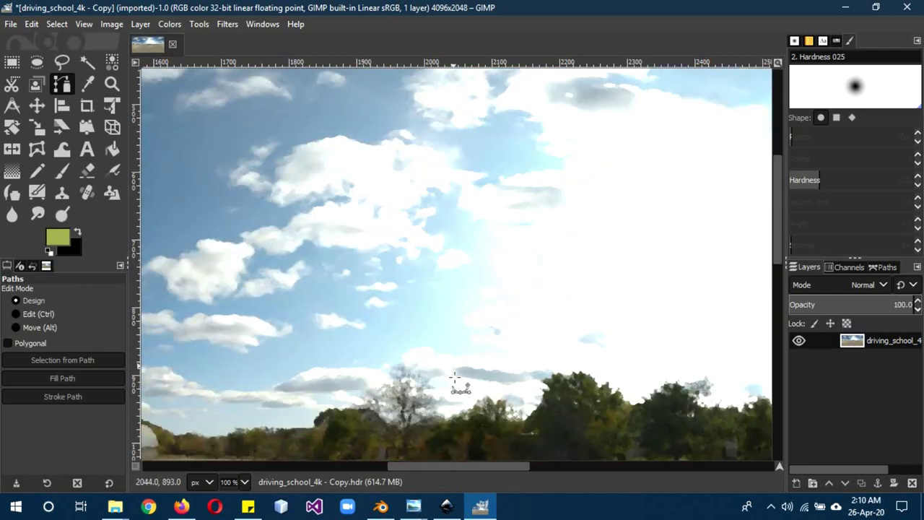
mouse_move(482, 509)
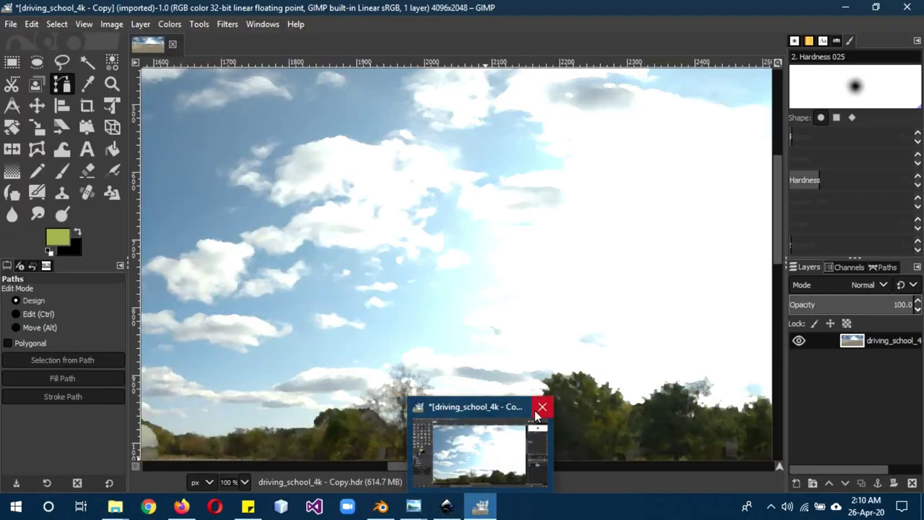
click(540, 407)
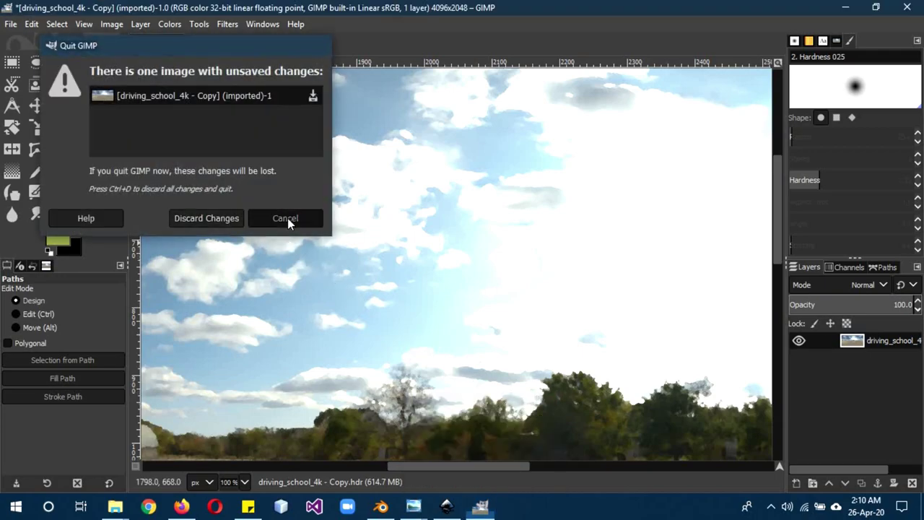
click(283, 217)
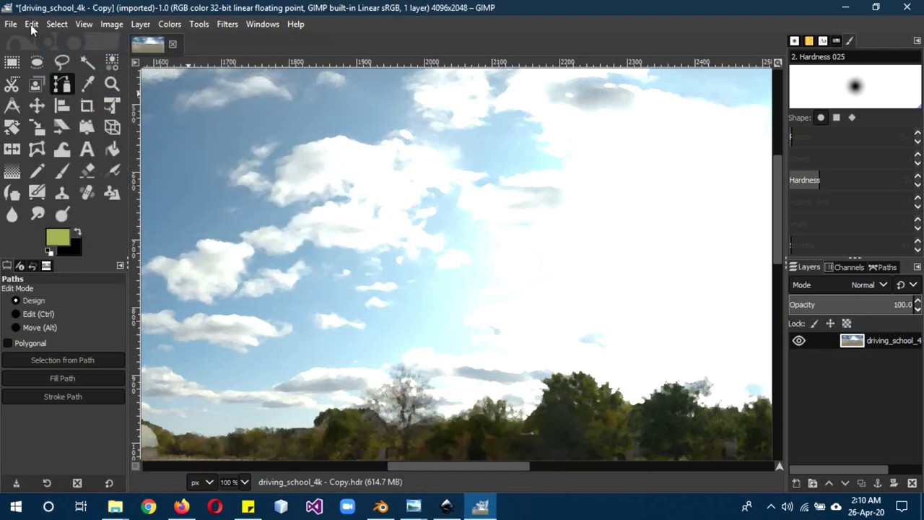
Try to export the oilified image as driving_school_4k - Copy.hdr, and close GIMP without keeping the changes
click(11, 28)
click(52, 232)
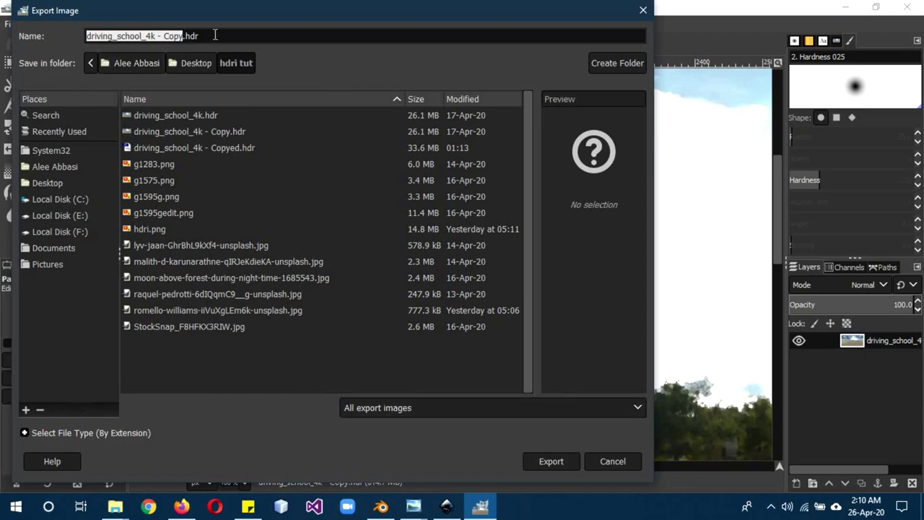
click(214, 34)
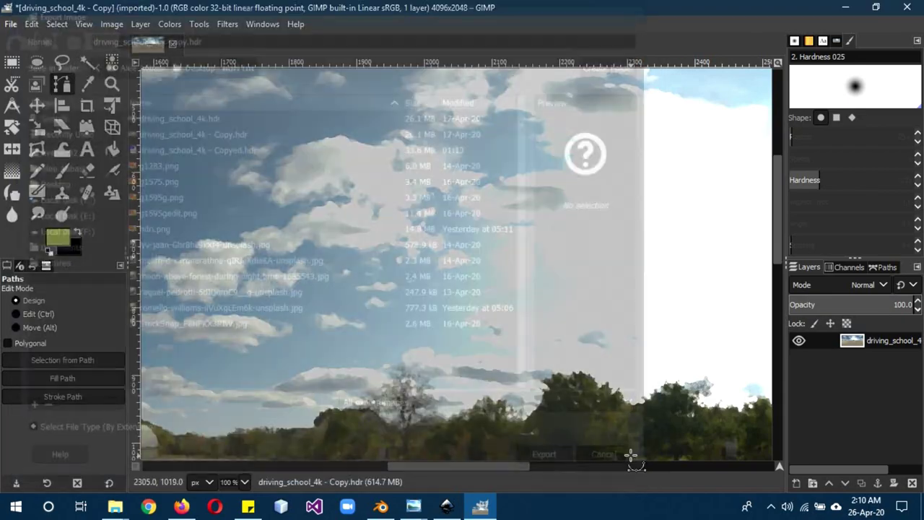
click(617, 464)
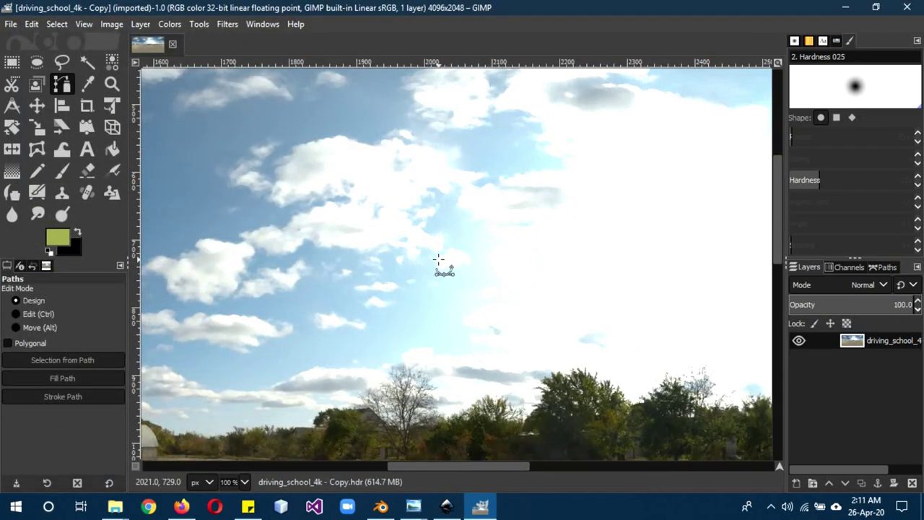
click(907, 6)
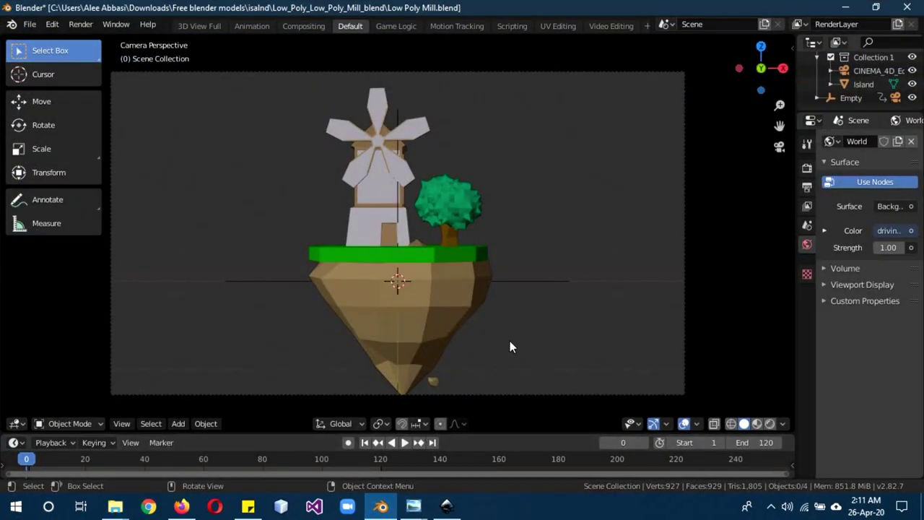
Examine the painterly sky around the windmill island in rendered shading, and return the viewport to solid shading
key(z)
click(535, 278)
mouse_move(537, 223)
middle_down()
mouse_move(514, 253)
mouse_move(493, 315)
middle_up()
scroll(549, 321, up, 5)
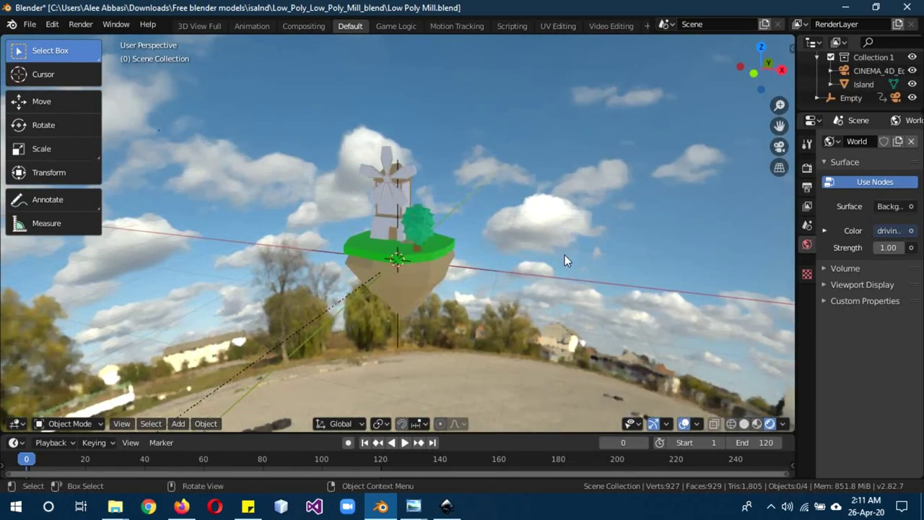
mouse_move(561, 253)
middle_down()
mouse_move(500, 224)
mouse_move(370, 234)
mouse_move(301, 261)
middle_up()
key(z)
click(658, 253)
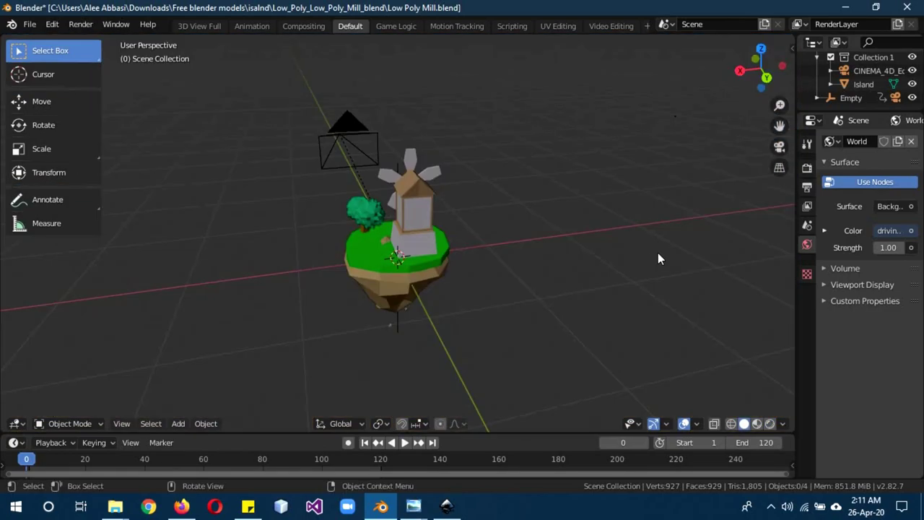
scroll(347, 325, down, 8)
scroll(426, 294, up, 9)
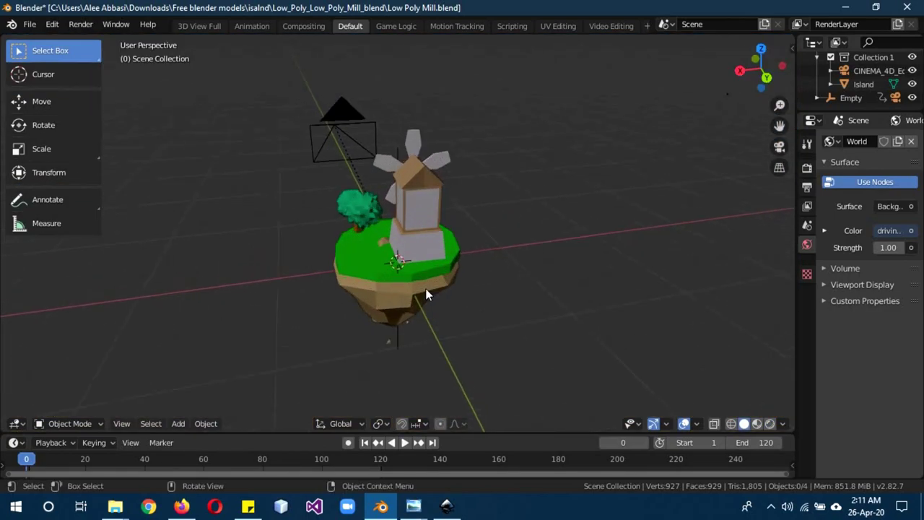
middle_drag(426, 295, 471, 277)
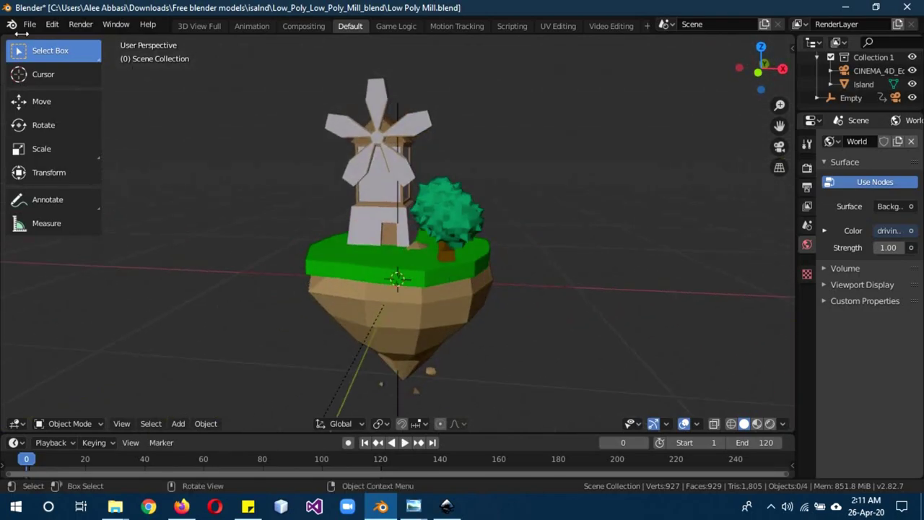
Review the World shader's Texture Coordinate, Mapping, environment texture and Background nodes in the Shader Editor, and return to the 3D Viewport
click(17, 424)
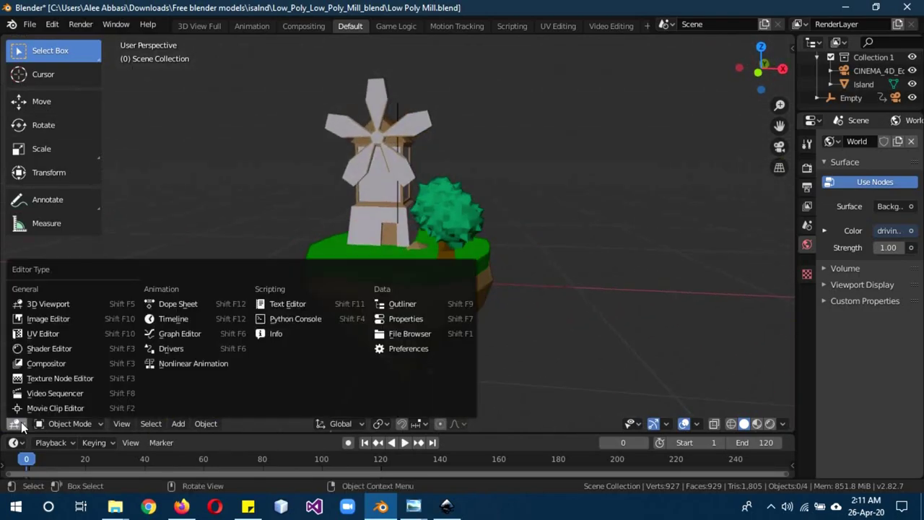
click(39, 349)
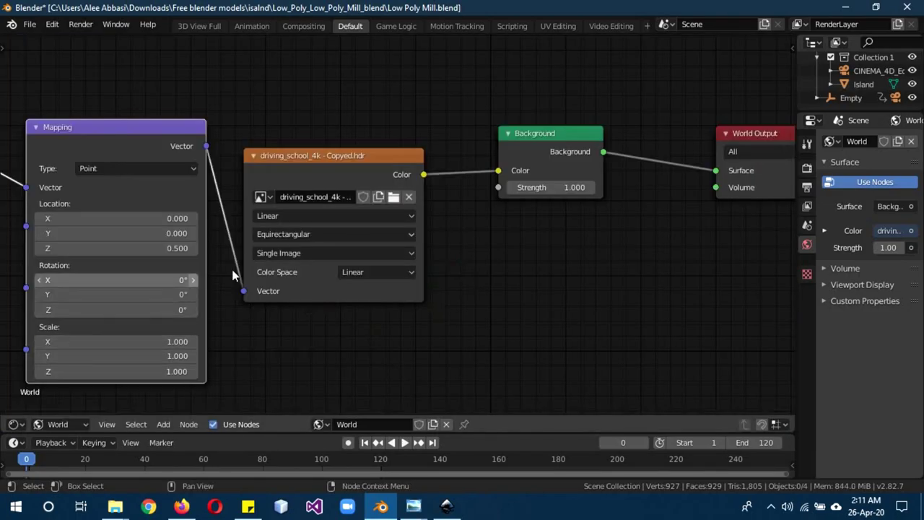
click(69, 425)
click(70, 421)
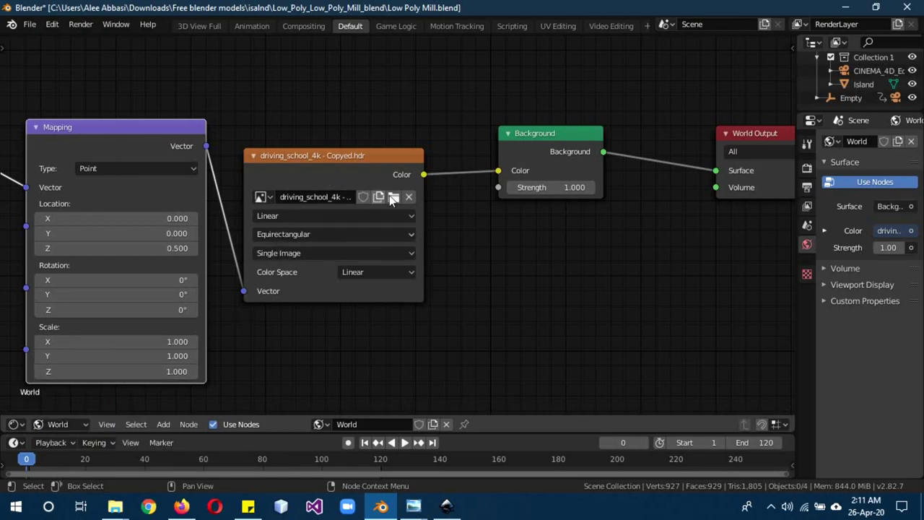
middle_drag(59, 134, 348, 197)
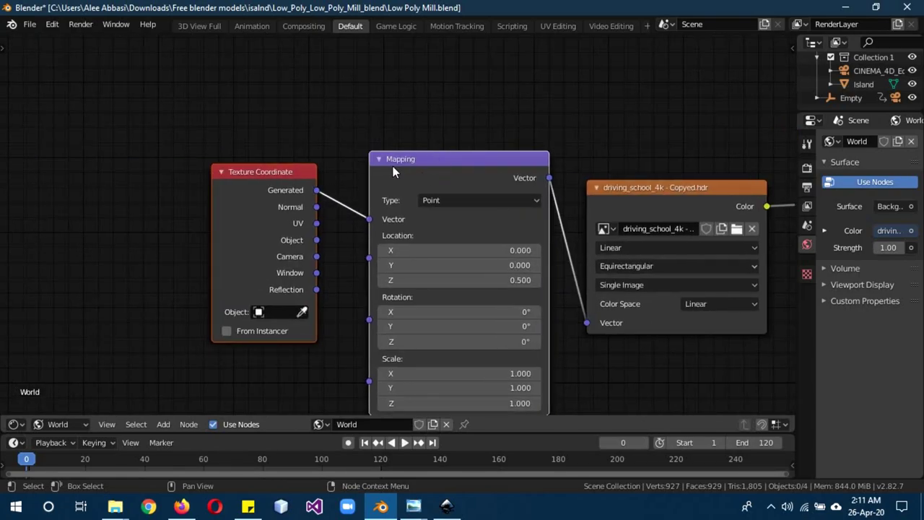
click(65, 424)
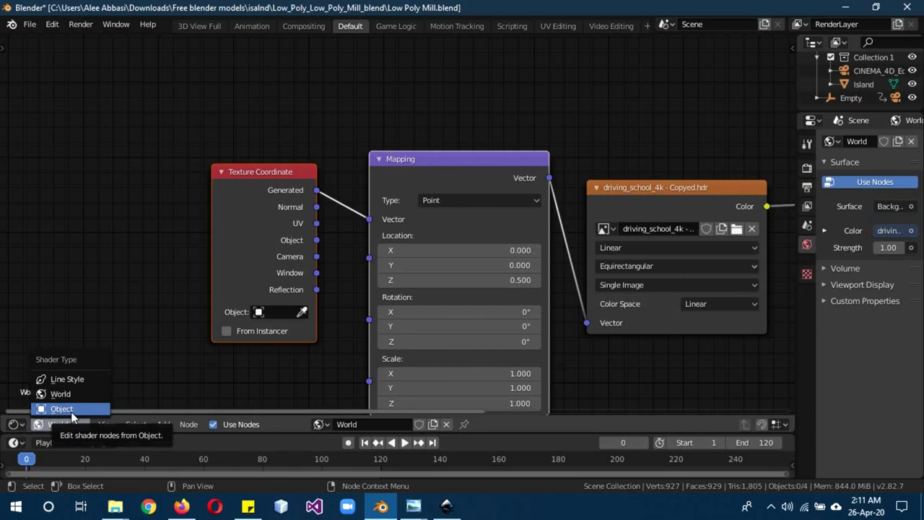
click(61, 394)
click(13, 424)
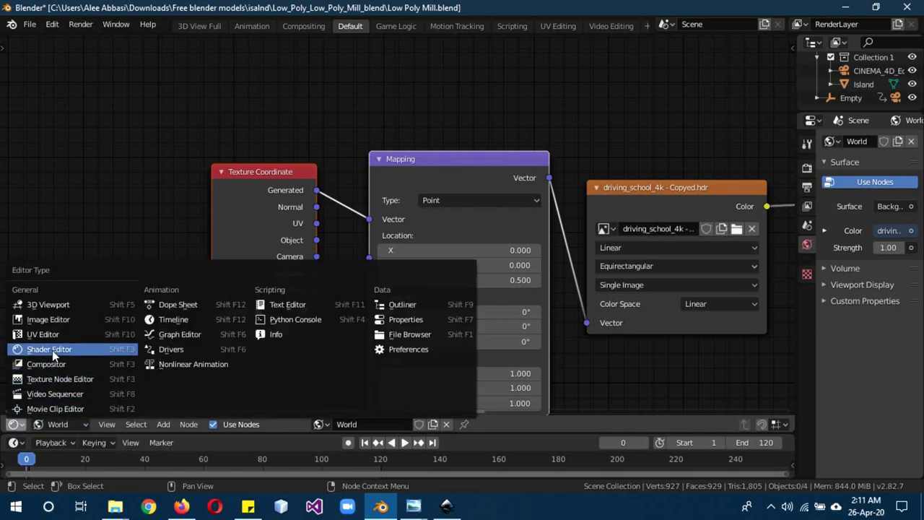
click(51, 306)
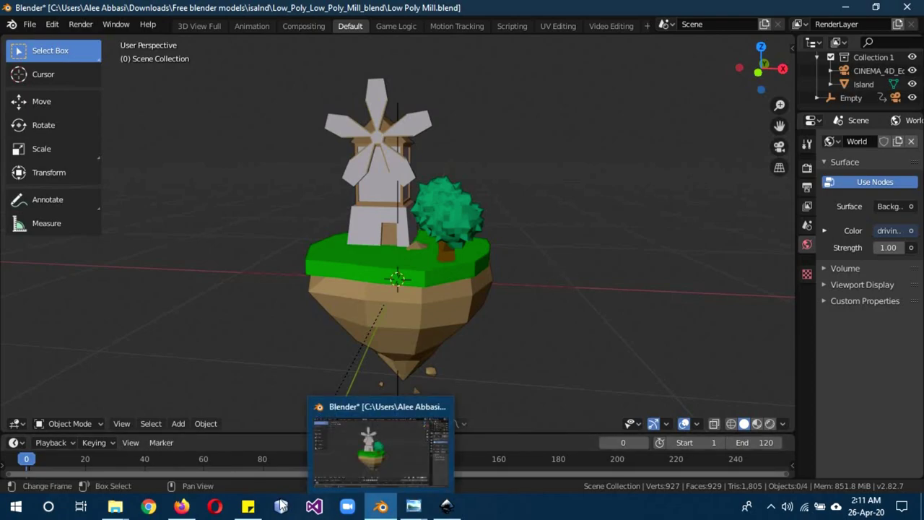
Switch to Firefox and check the available download sizes of the blue ocean photo on Unsplash
click(181, 506)
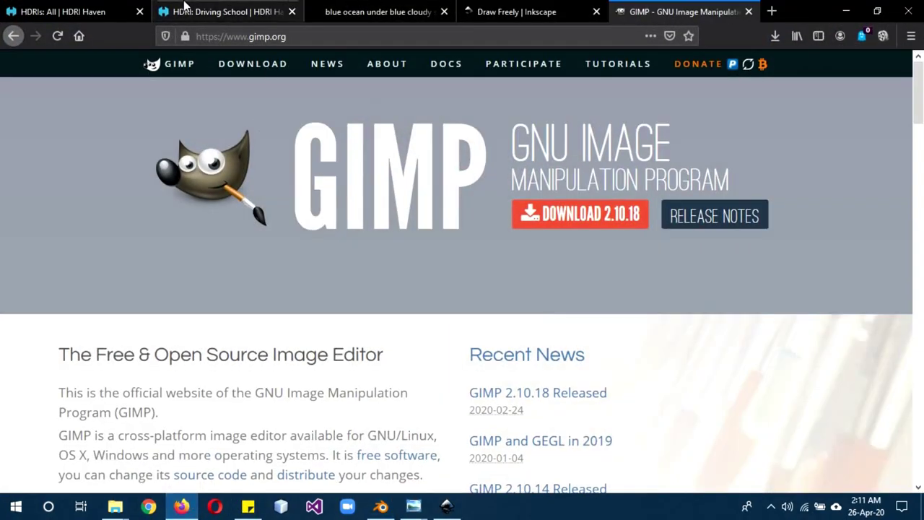
click(363, 9)
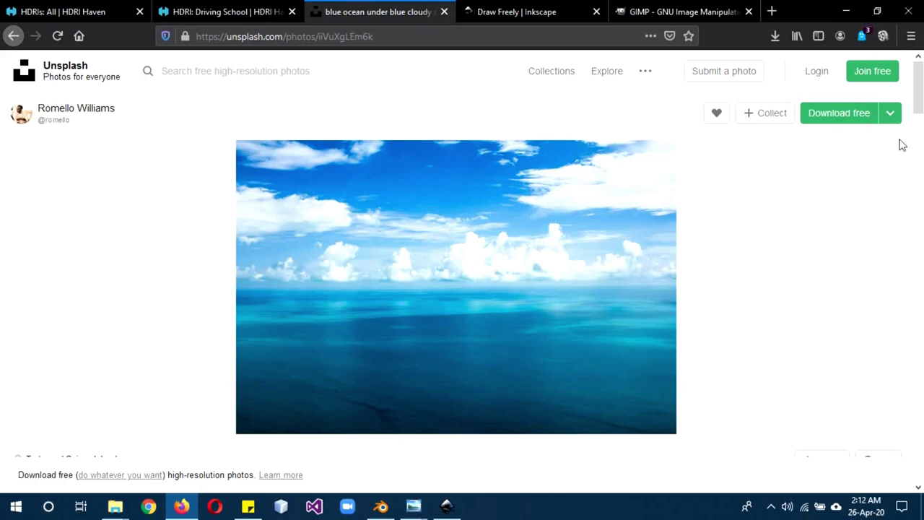
click(890, 113)
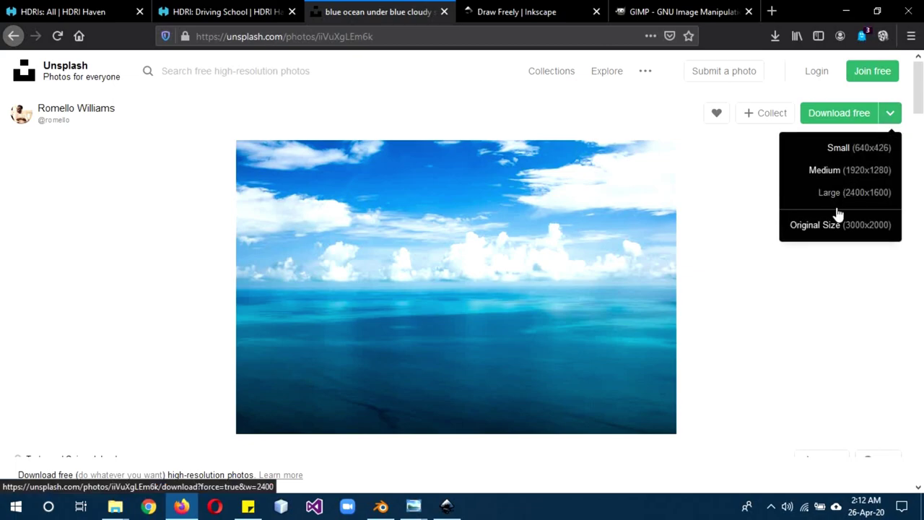
click(802, 185)
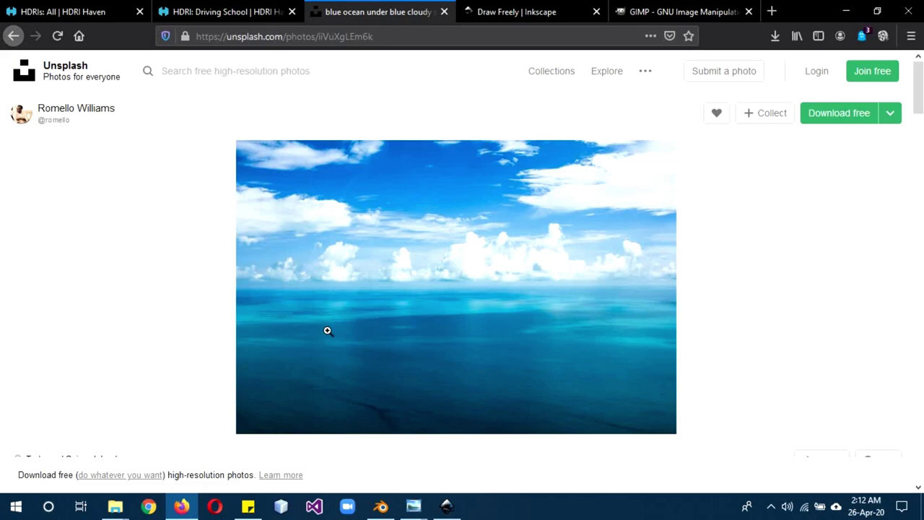
View the Inkscape website alongside the Unsplash ocean photo page
click(504, 11)
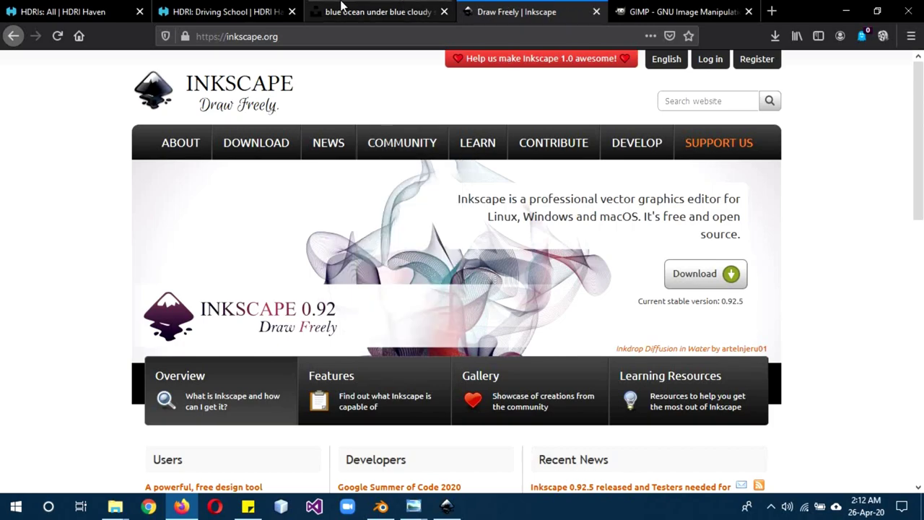
click(334, 7)
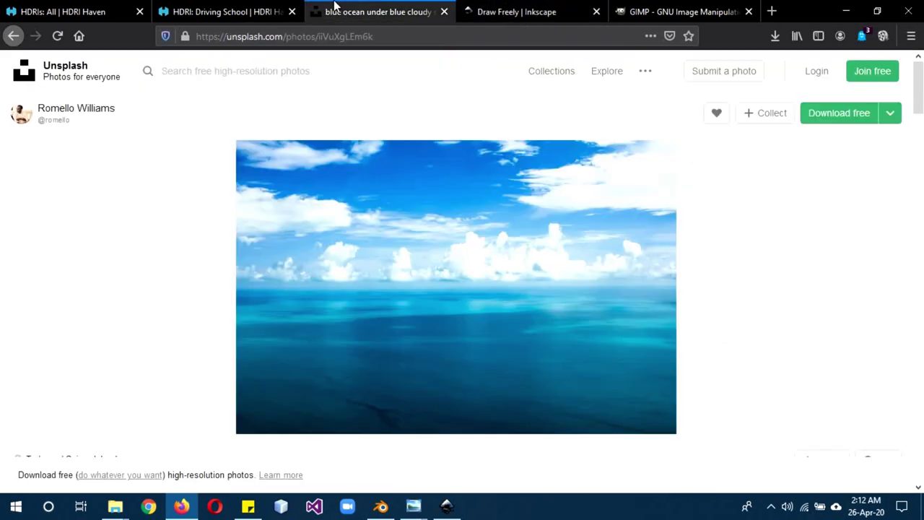
click(489, 9)
Switch to Inkscape and import the ocean photo from the hdri tut folder, embedded with its DPI taken from the file
click(446, 507)
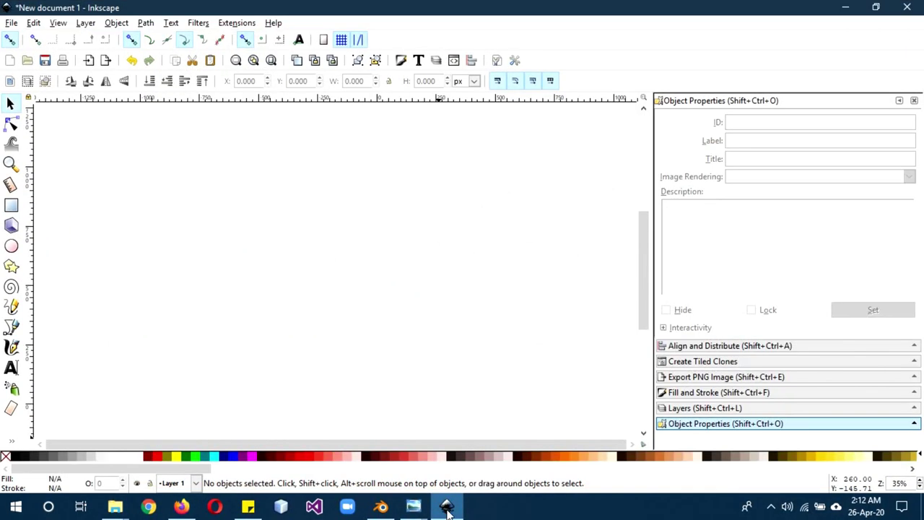
click(12, 22)
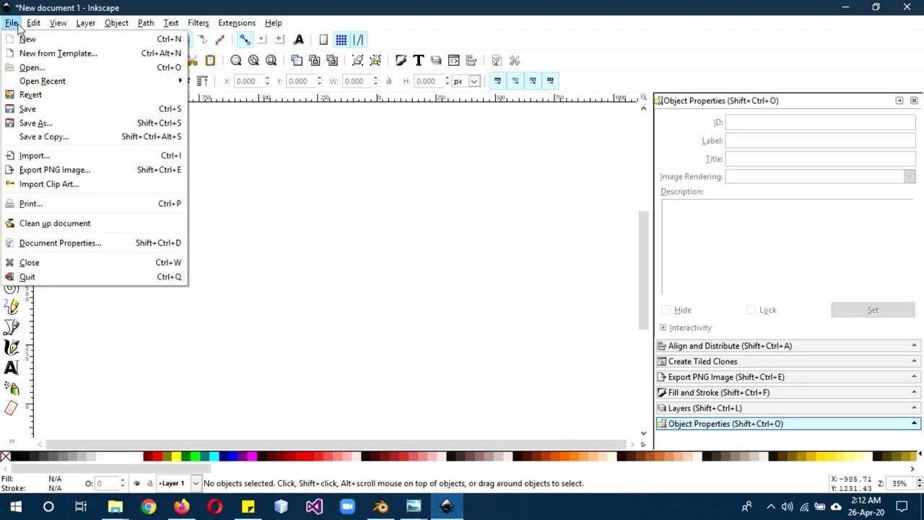
click(54, 153)
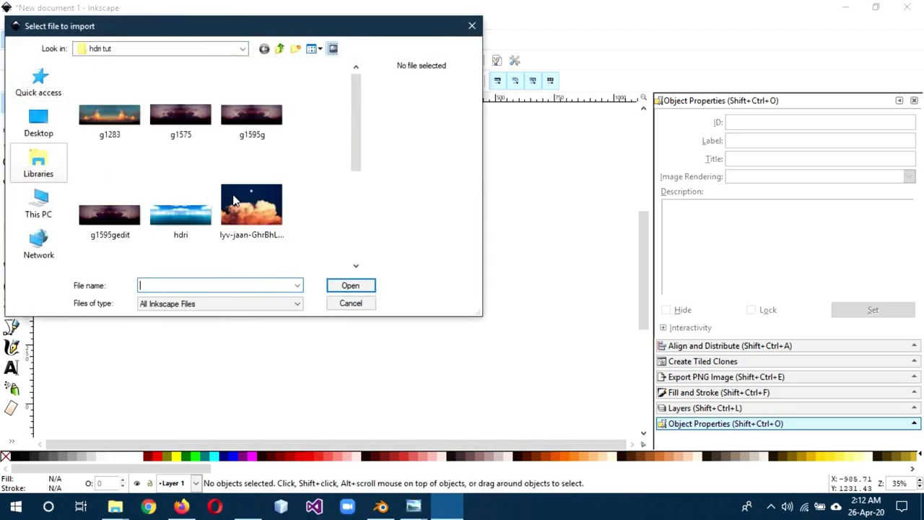
drag(355, 148, 352, 225)
click(94, 229)
click(370, 285)
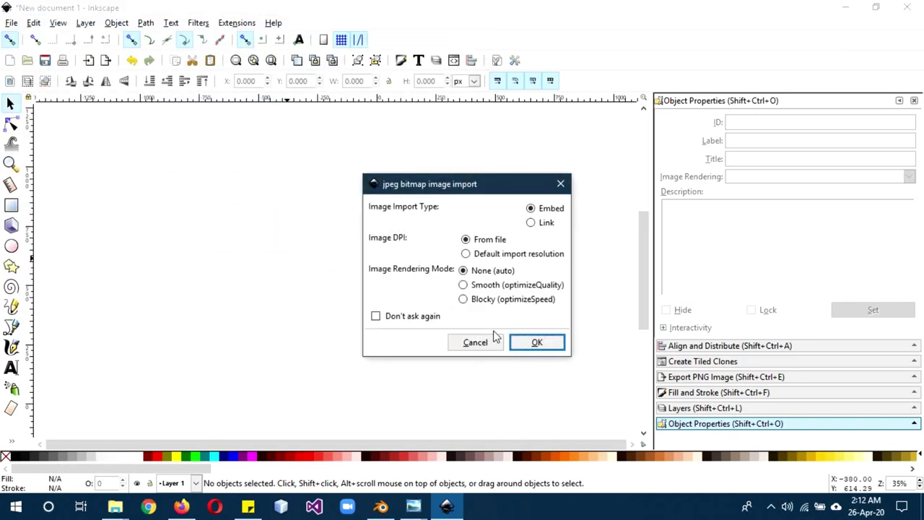
click(517, 340)
ctrl+scroll(371, 284, down, 3)
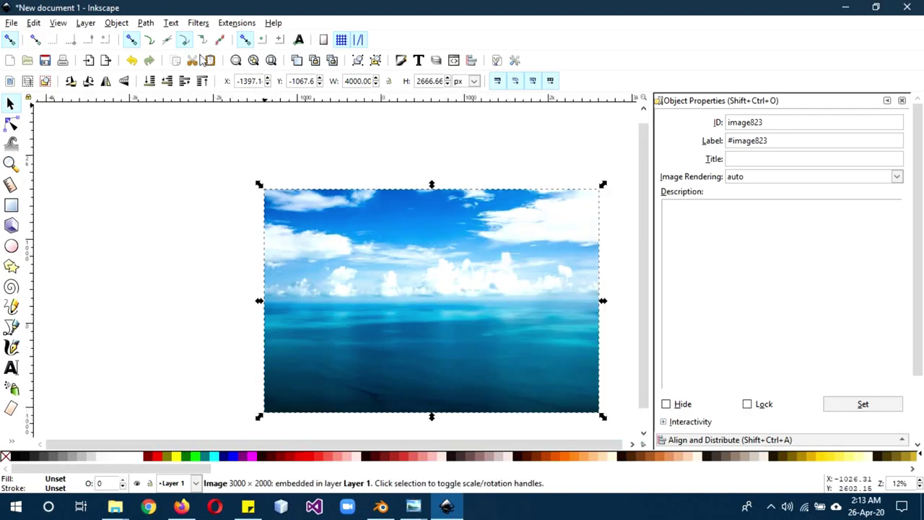
Apply the Oil Painting filter from Image Paint and Draw to the ocean photo and inspect the clouds and horizon
click(200, 24)
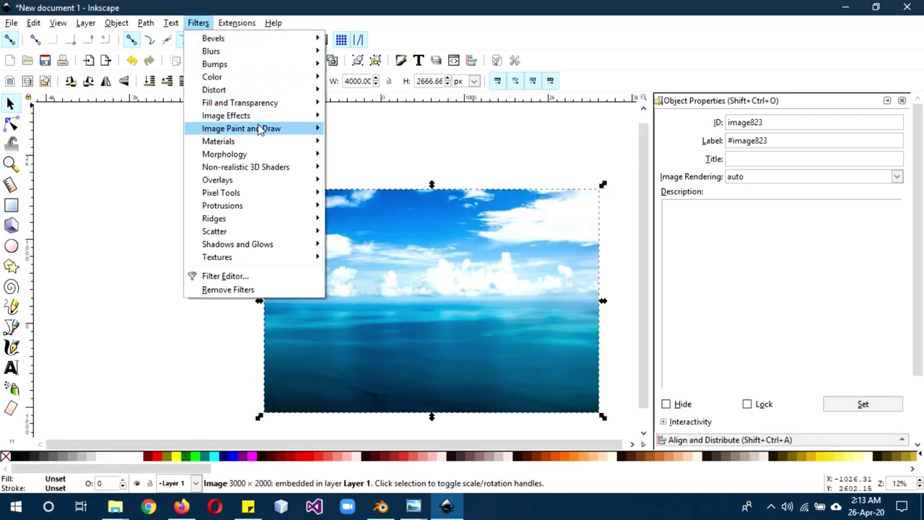
mouse_move(253, 148)
mouse_move(278, 133)
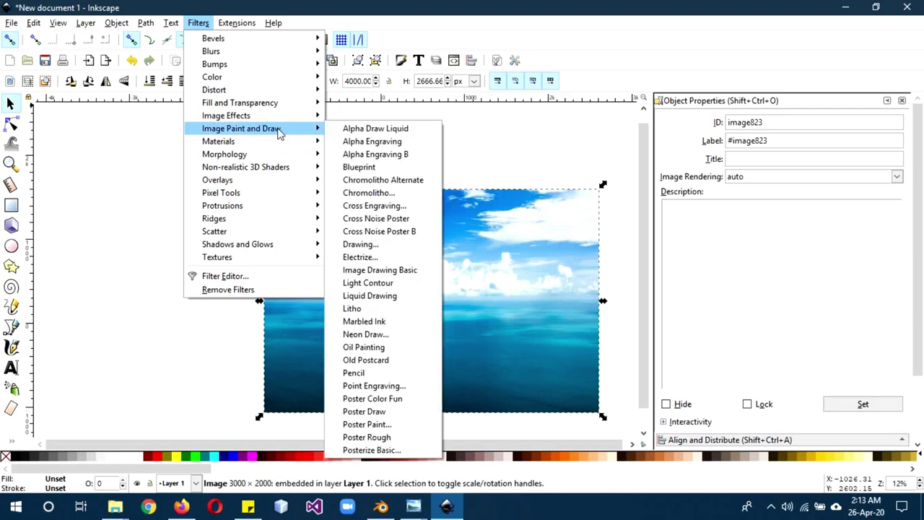
click(378, 349)
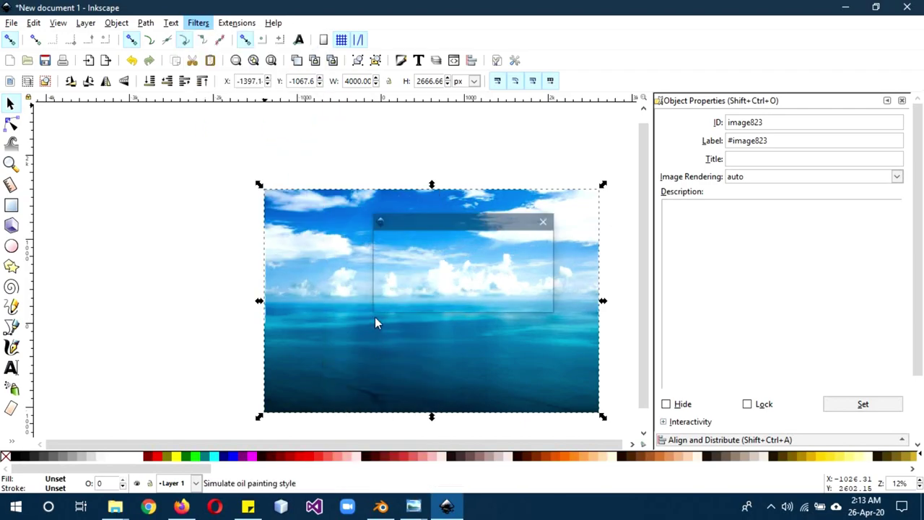
ctrl+scroll(431, 310, up, 4)
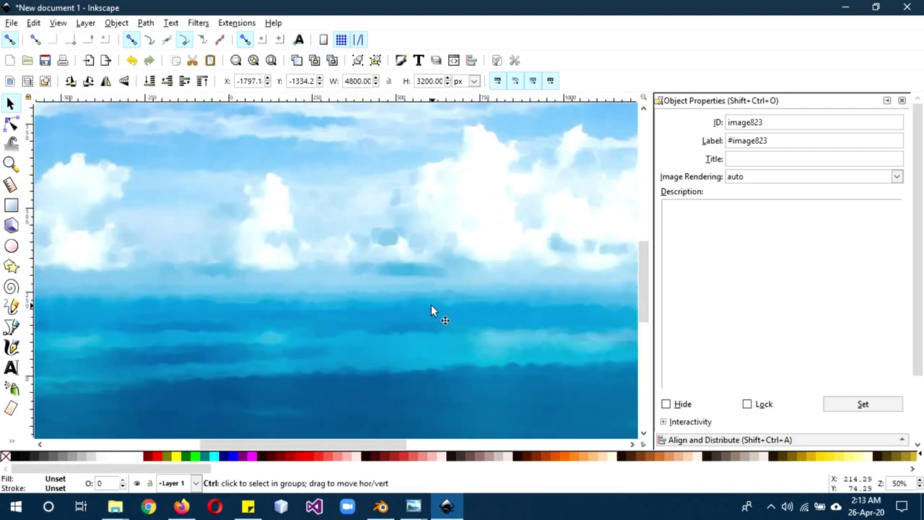
ctrl+scroll(431, 310, down, 4)
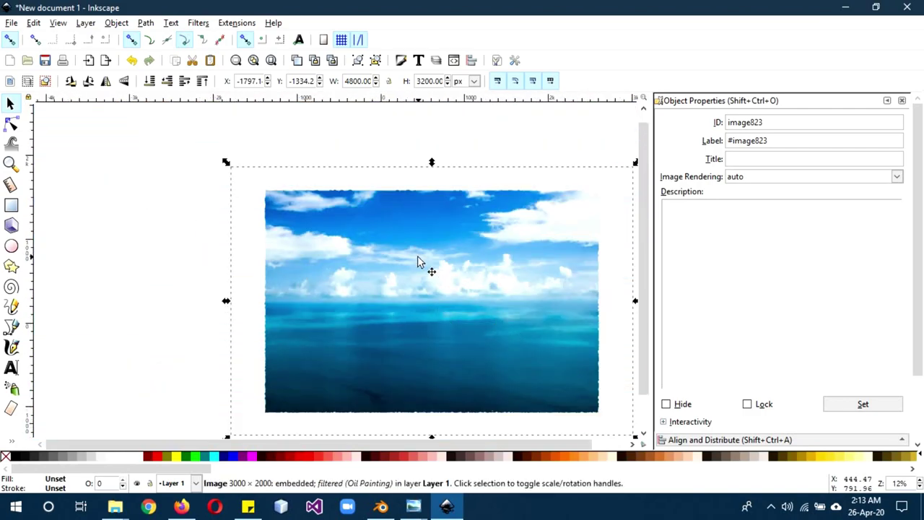
Copy and paste the filtered ocean image, and flip the copy horizontally
right_click(418, 260)
click(450, 235)
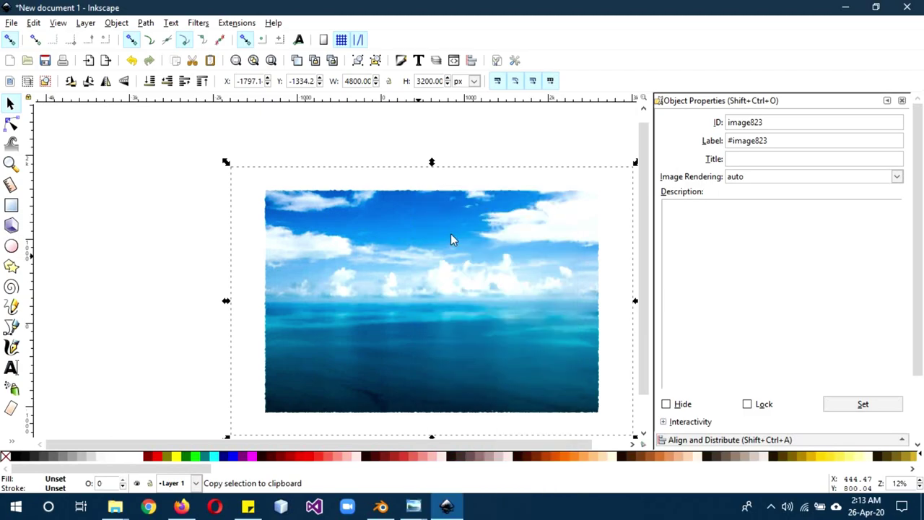
right_click(144, 213)
click(173, 283)
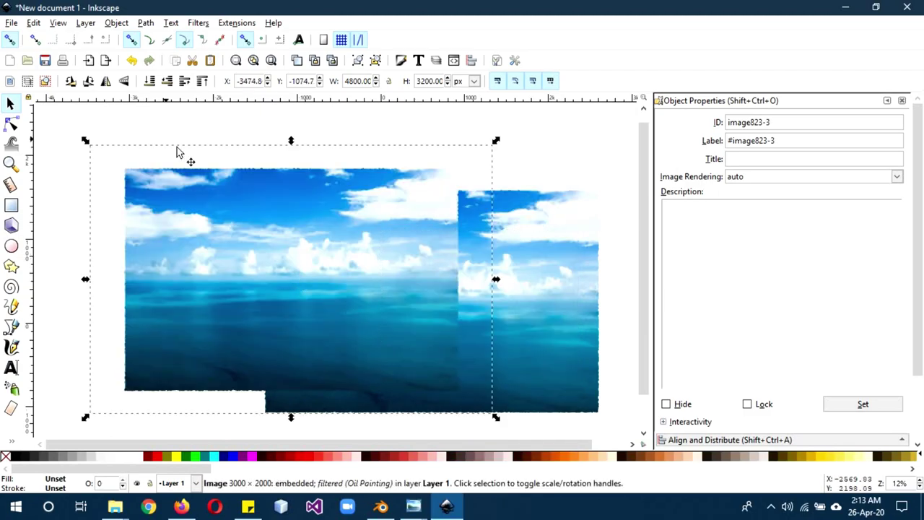
click(105, 81)
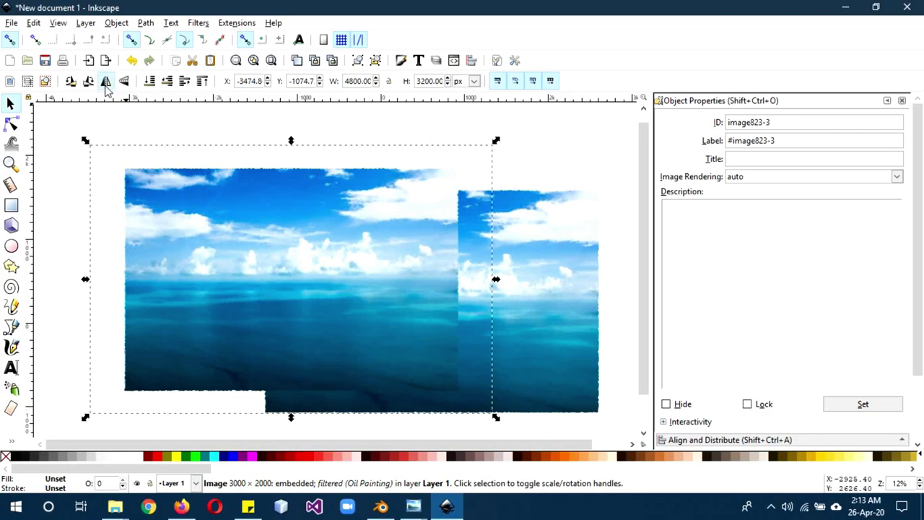
Place the mirrored copy against the original's left edge and shift it horizontally until it covers the white gap between them
drag(351, 262, 158, 285)
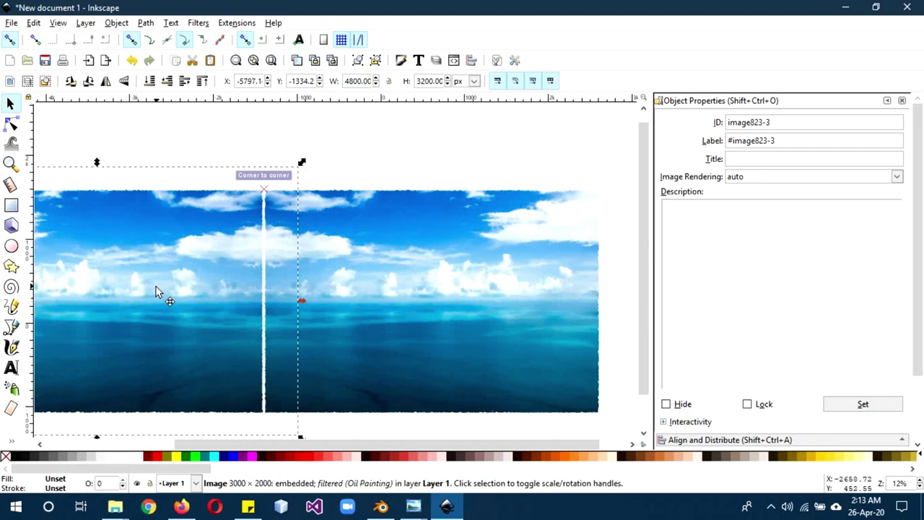
ctrl+scroll(326, 287, down, 2)
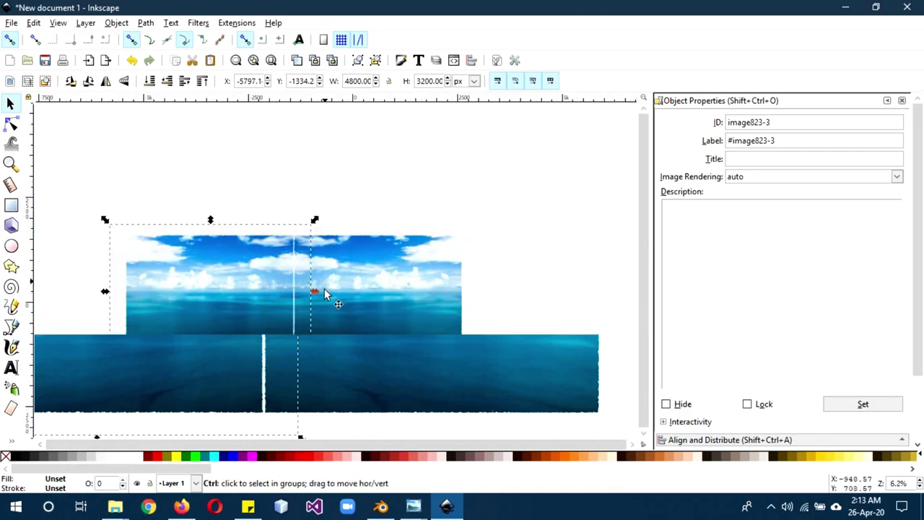
middle_drag(313, 399, 371, 368)
ctrl+scroll(371, 367, up, 2)
scroll(404, 324, down, 1)
scroll(423, 305, up, 5)
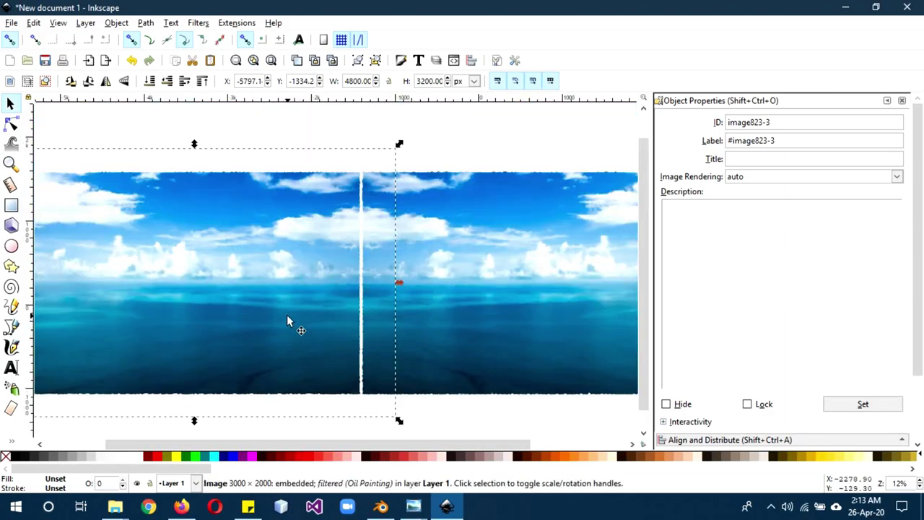
key(ctrl)
ctrl+drag(287, 314, 294, 315)
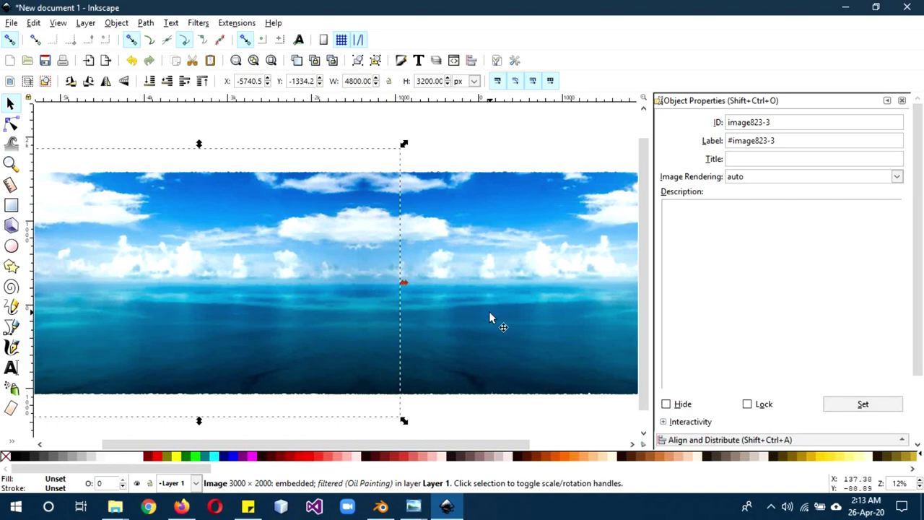
Group the original ocean image and its mirrored copy into one object
key(ctrl+a)
ctrl+scroll(489, 311, down, 2)
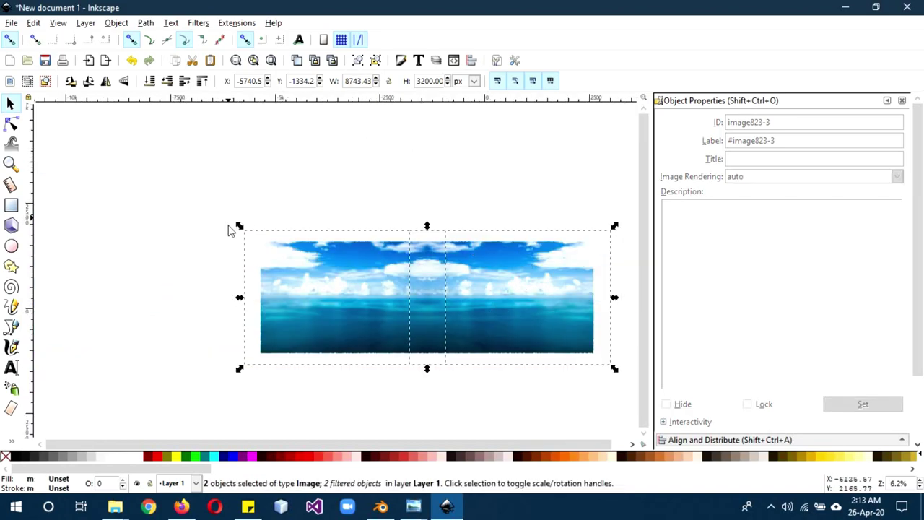
click(116, 23)
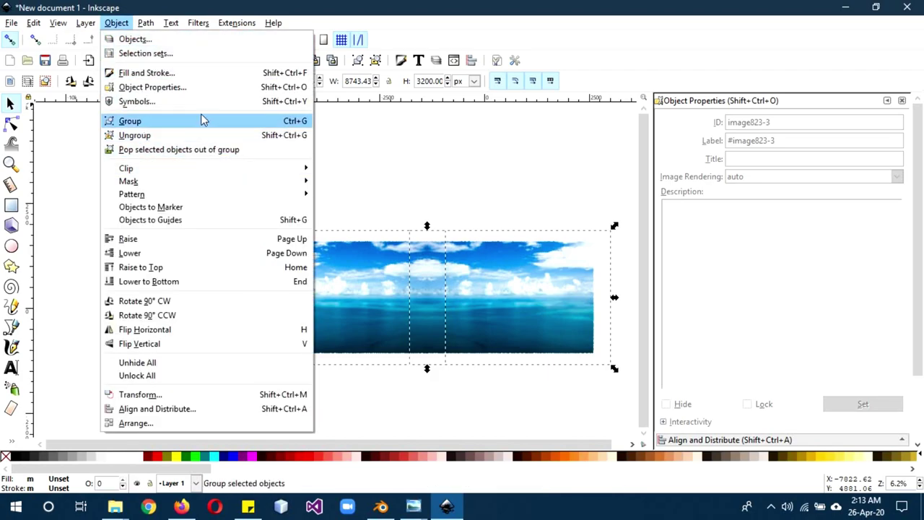
click(137, 120)
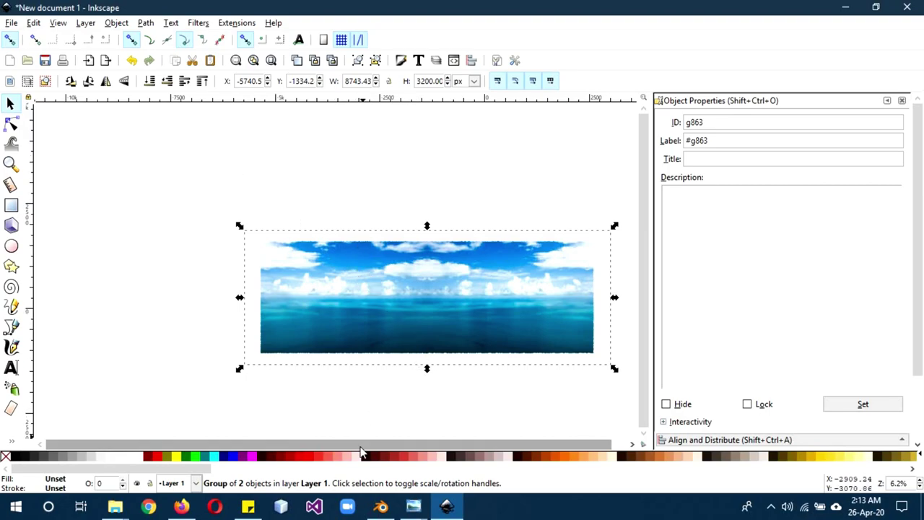
scroll(401, 440, right, 1)
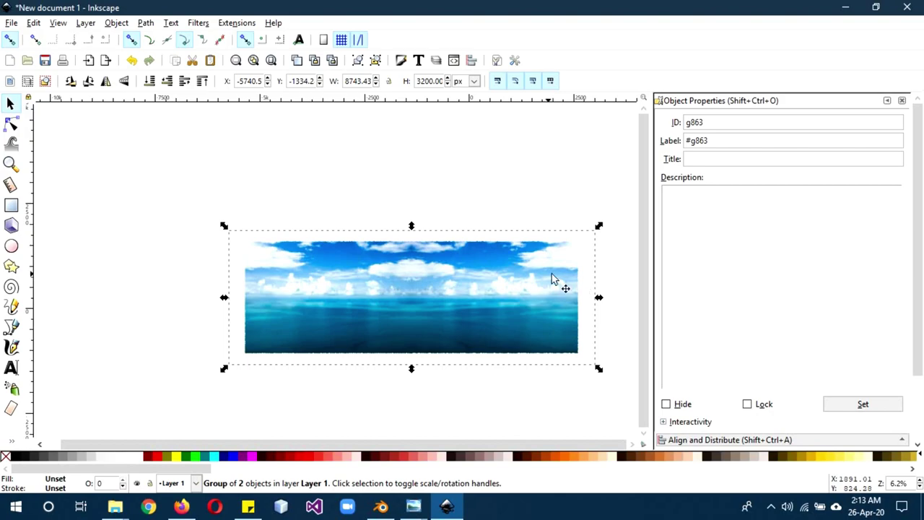
click(90, 209)
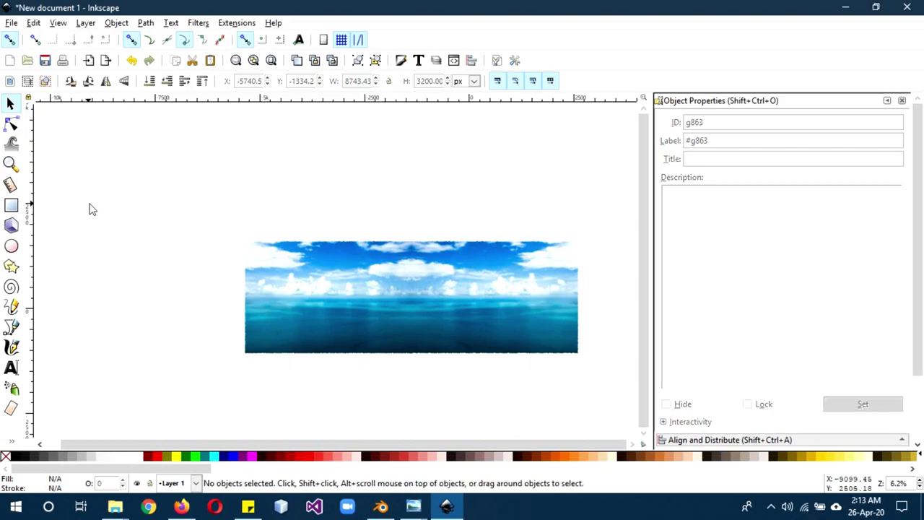
Draw a rectangle about 7943 × 2667 px over the whole visible area of the grouped ocean panorama
click(11, 206)
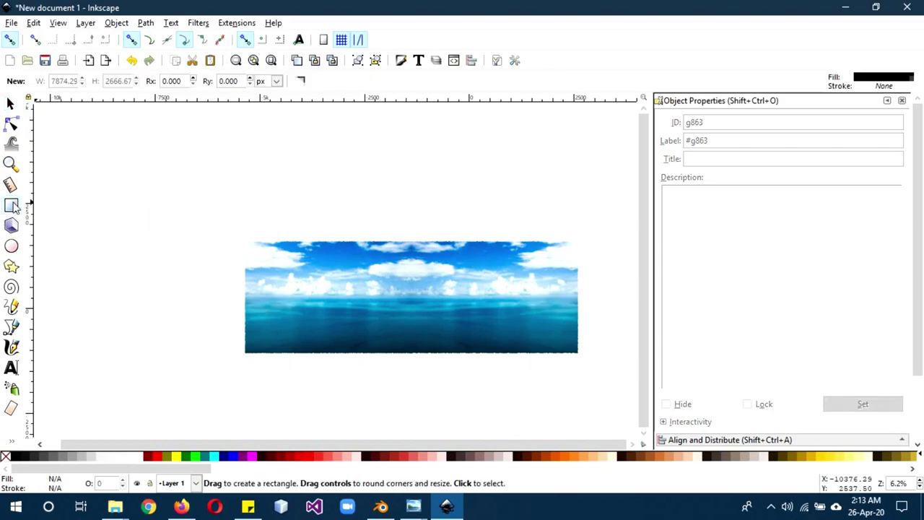
click(246, 242)
mouse_move(245, 242)
mouse_down()
mouse_move(279, 267)
mouse_move(419, 303)
mouse_move(538, 351)
mouse_move(584, 359)
mouse_move(579, 353)
mouse_up()
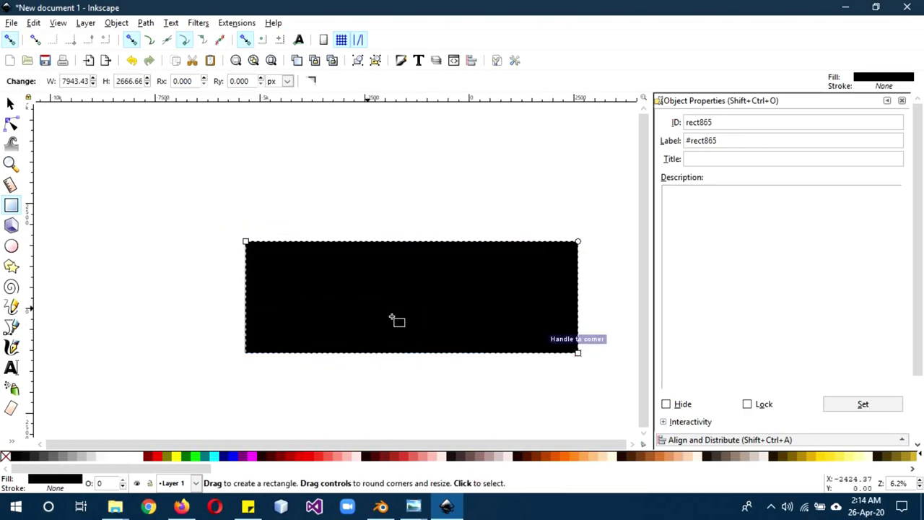
Shrink the black rectangle about its centre to about 7817 × 2537 px, leaving the panorama's ragged edges outside it
click(10, 105)
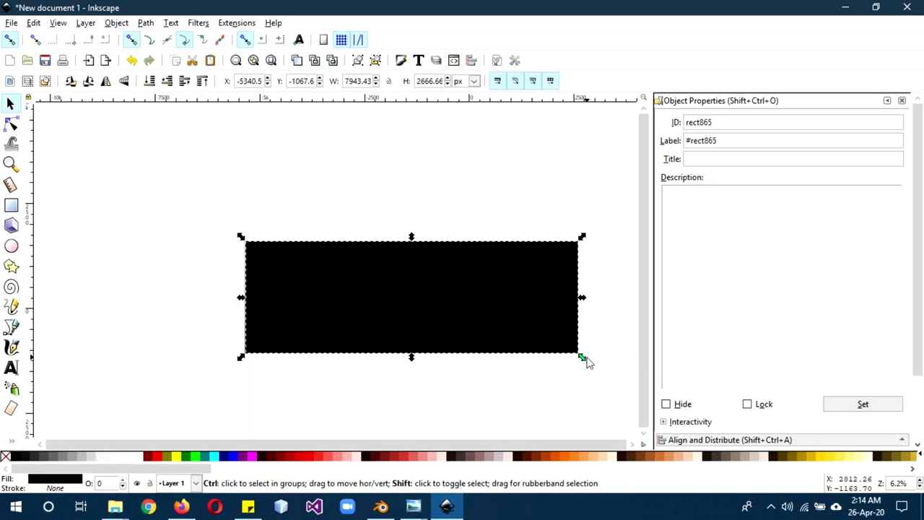
shift+drag(586, 360, 583, 361)
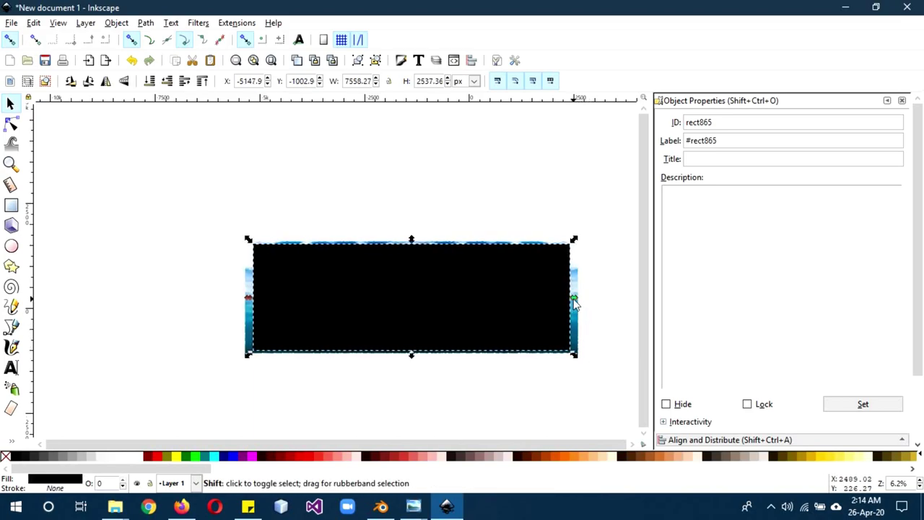
shift+drag(575, 303, 581, 304)
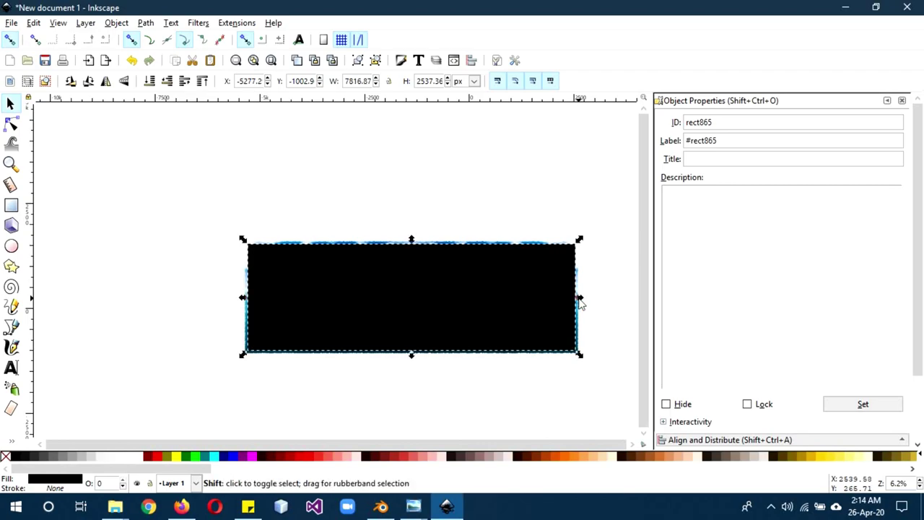
ctrl+scroll(415, 211, up, 2)
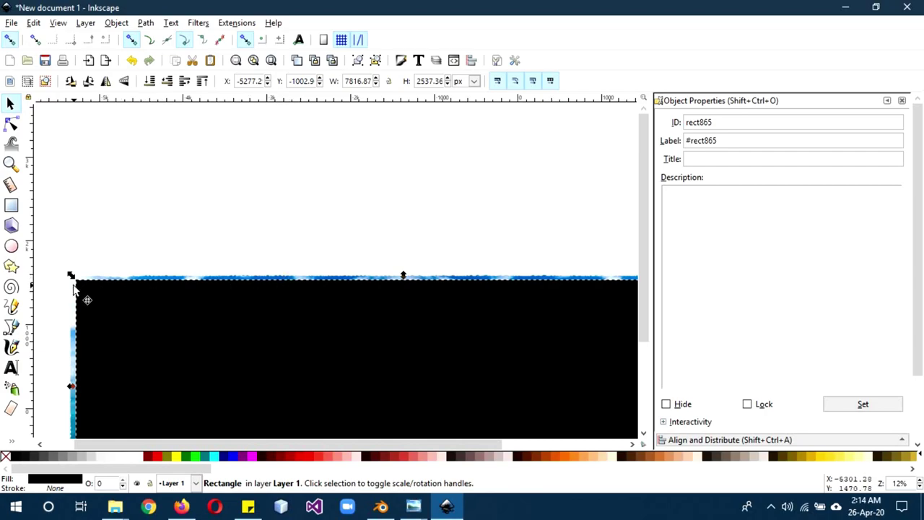
Lower the rectangle behind the ocean group and duplicate it so the copy lies on top
ctrl+scroll(354, 269, down, 1)
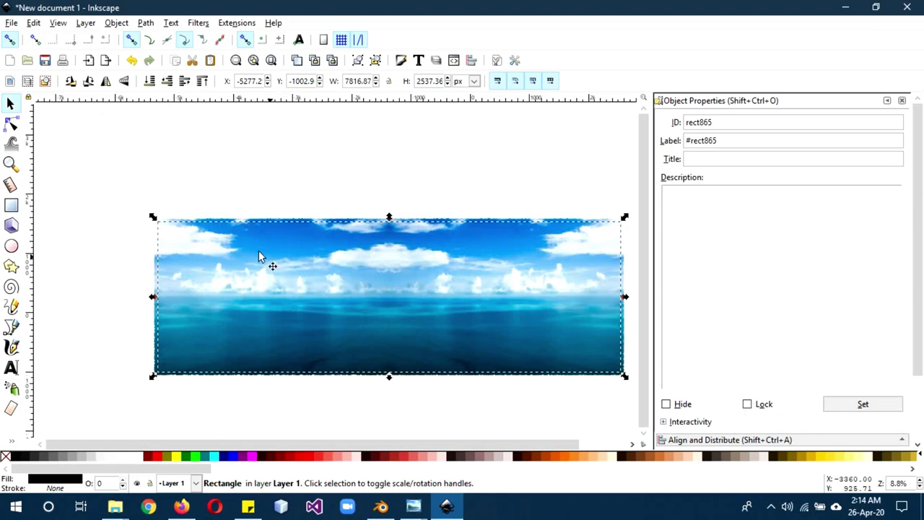
right_click(288, 268)
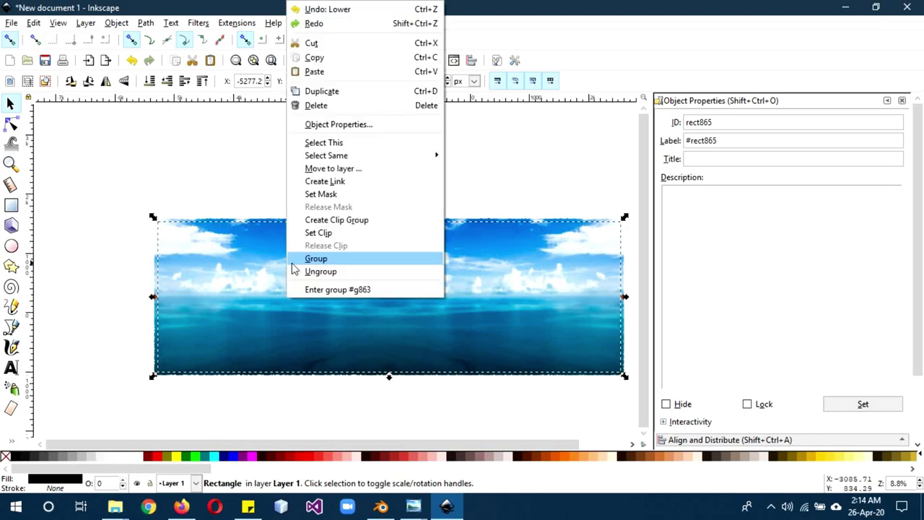
click(321, 91)
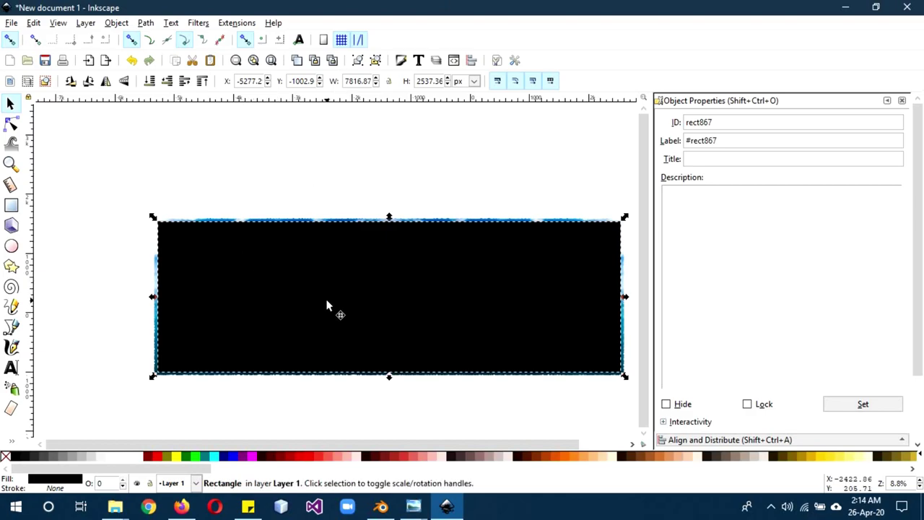
ctrl+scroll(326, 306, down, 1)
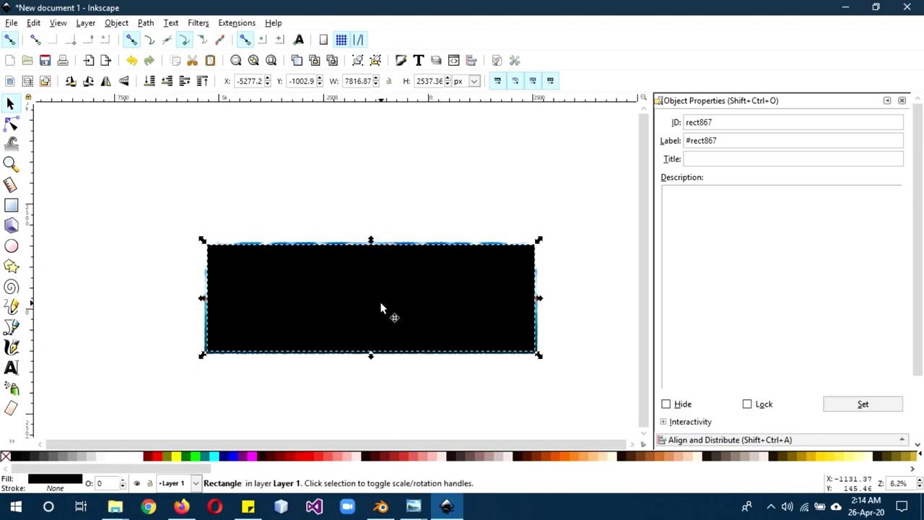
Select the ocean group and both rectangles, and clip them with the topmost rectangle
drag(91, 166, 596, 423)
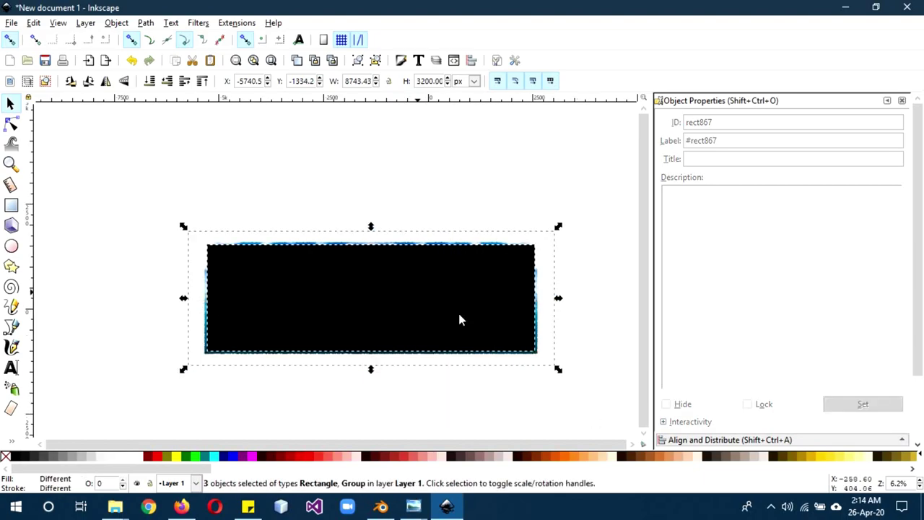
click(118, 24)
mouse_move(233, 173)
click(338, 169)
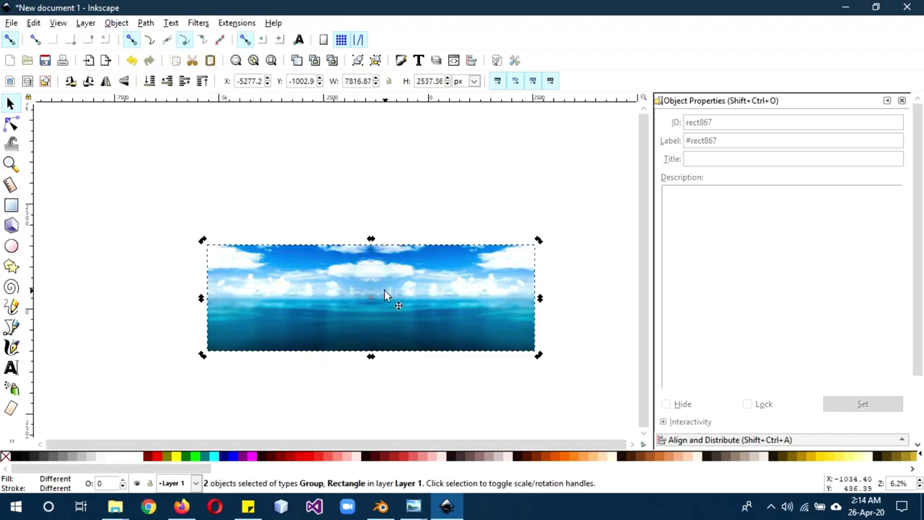
Move the clipped ocean panorama upwards and the clipped black rectangle below it to separate the two
drag(402, 274, 355, 182)
drag(398, 296, 372, 371)
click(240, 290)
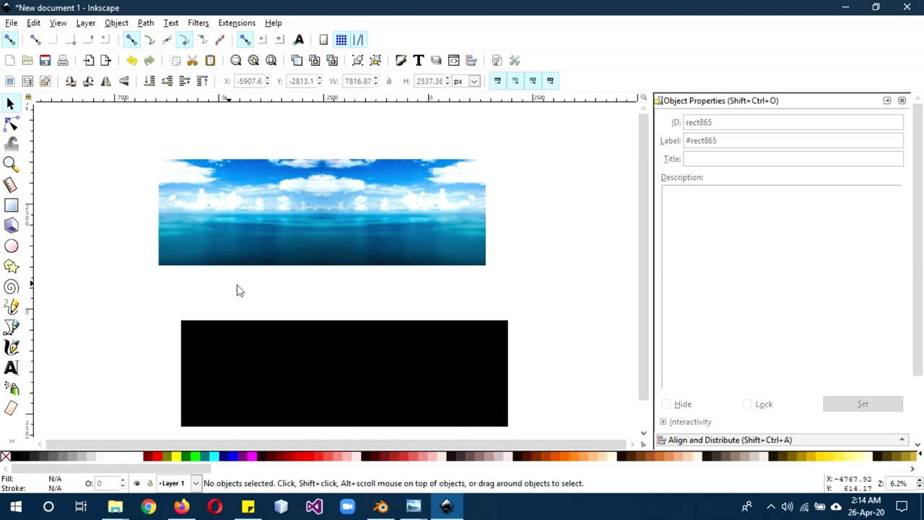
Open the PNG export settings for the clipped ocean panorama, and deselect it after viewing them
click(261, 208)
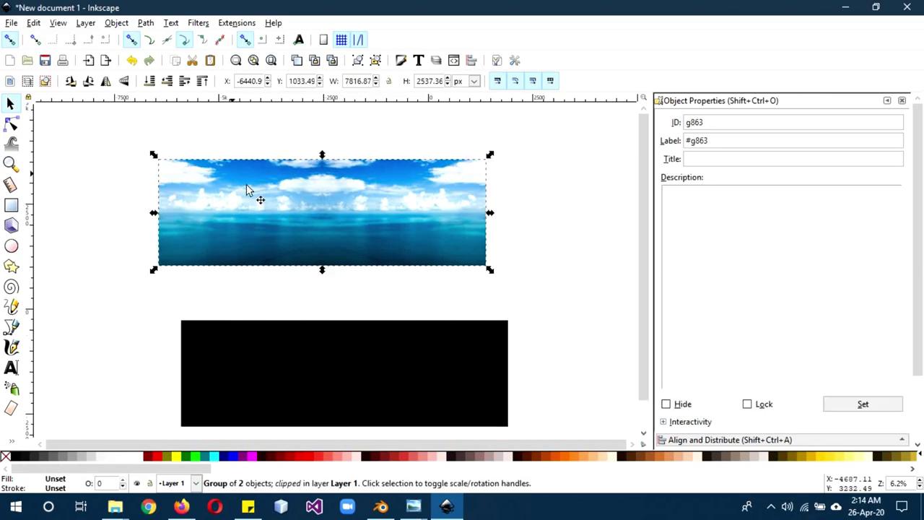
click(10, 22)
click(66, 170)
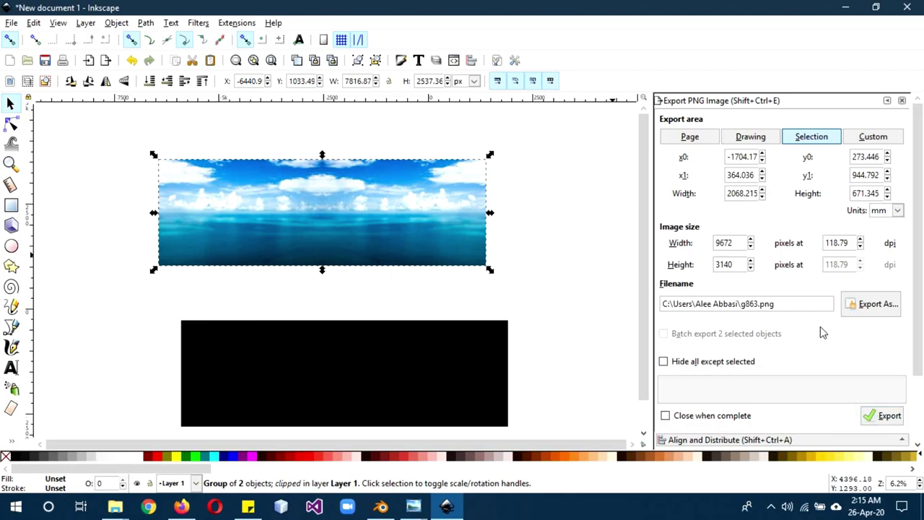
click(544, 213)
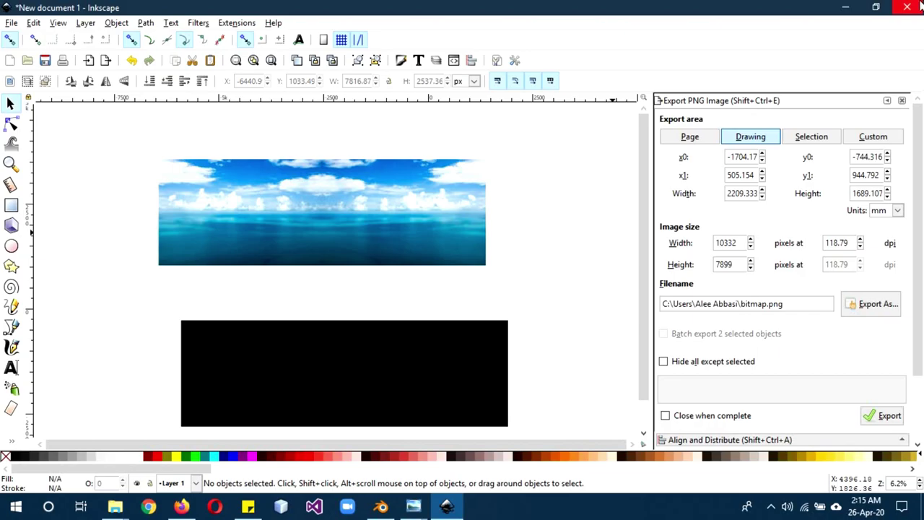
Switch to Blender and change the 3D viewport to the Shader Editor showing the World nodes
click(453, 505)
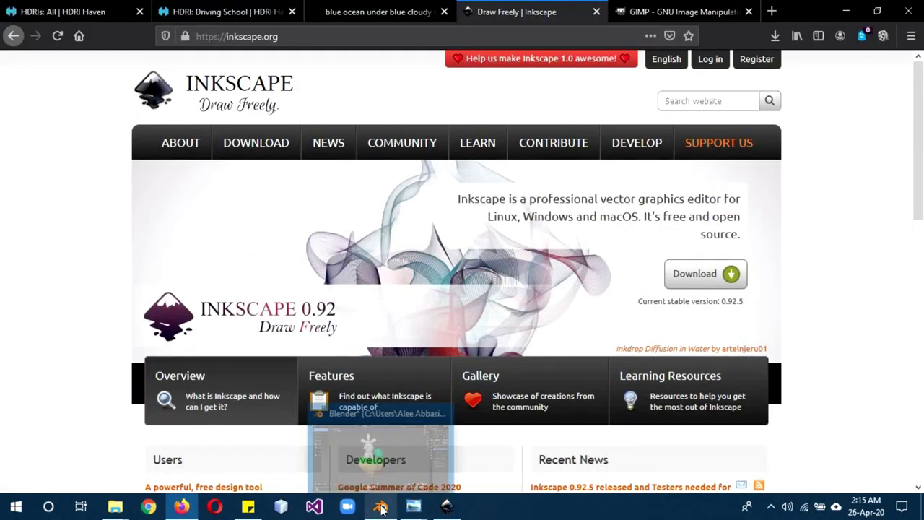
click(381, 506)
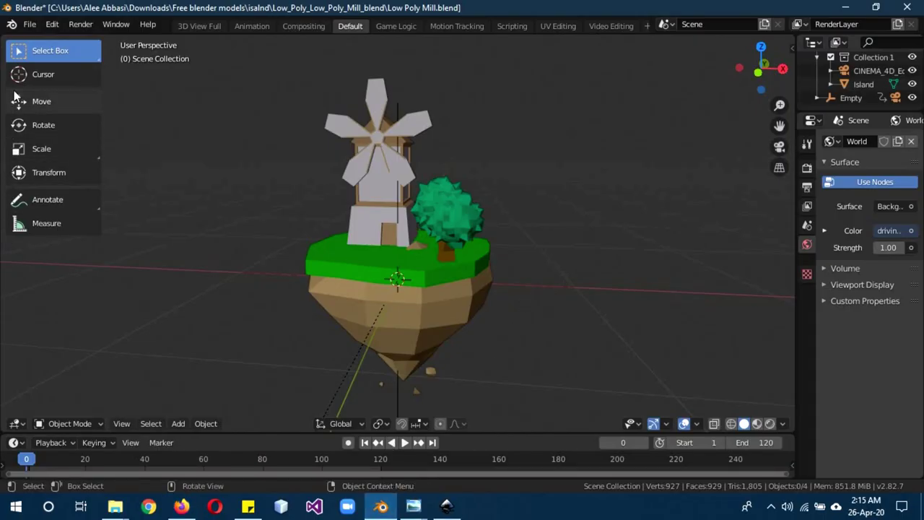
click(16, 424)
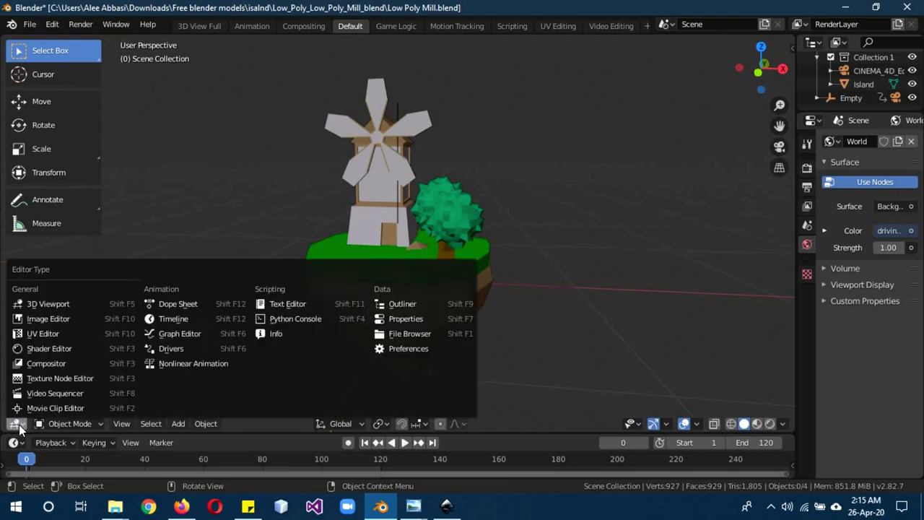
click(43, 350)
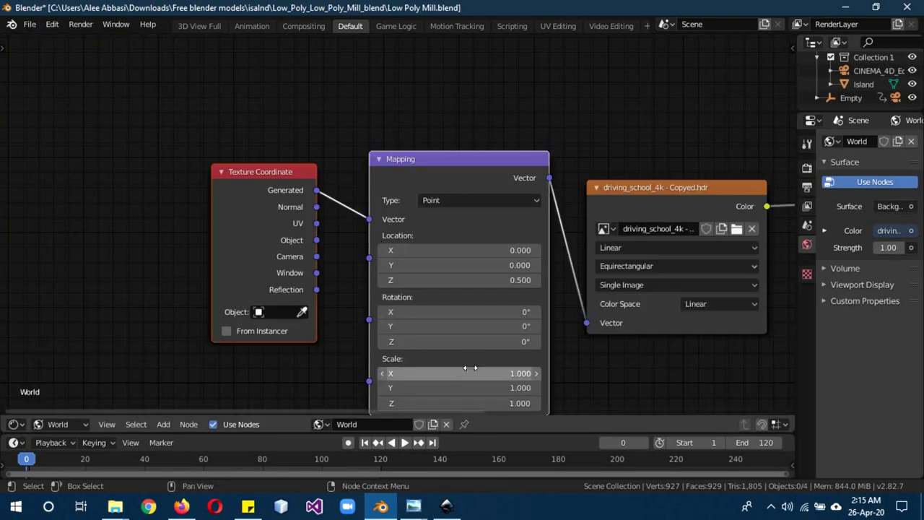
Unlink the driving school HDRI from the Environment Texture node and set the Mapping node's Z location to 0
middle_drag(606, 373, 395, 302)
click(520, 157)
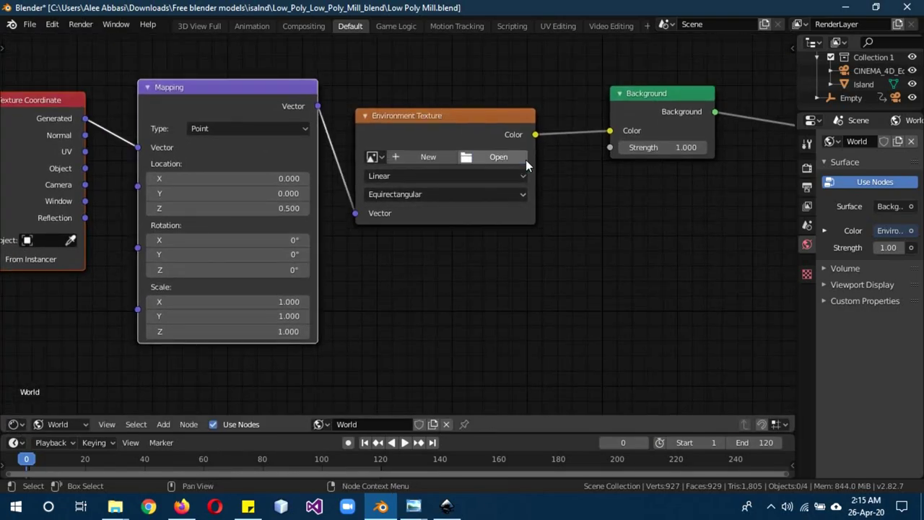
click(282, 208)
key(Return)
Load hdri.png from the Desktop's hdri tut folder into the Environment Texture node
click(511, 157)
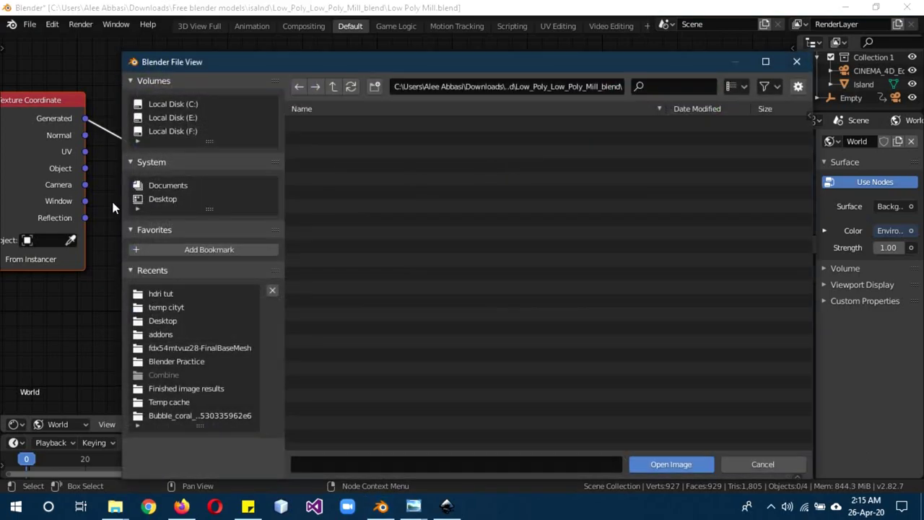
click(168, 198)
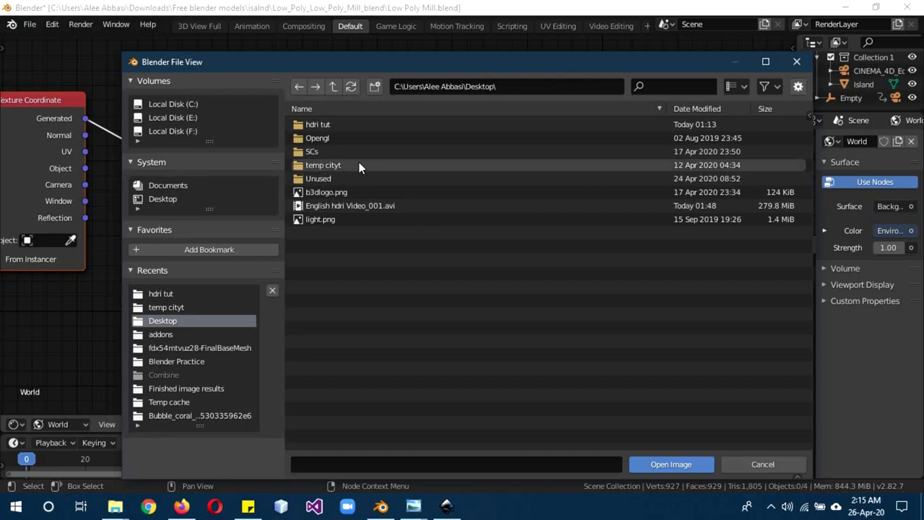
click(339, 126)
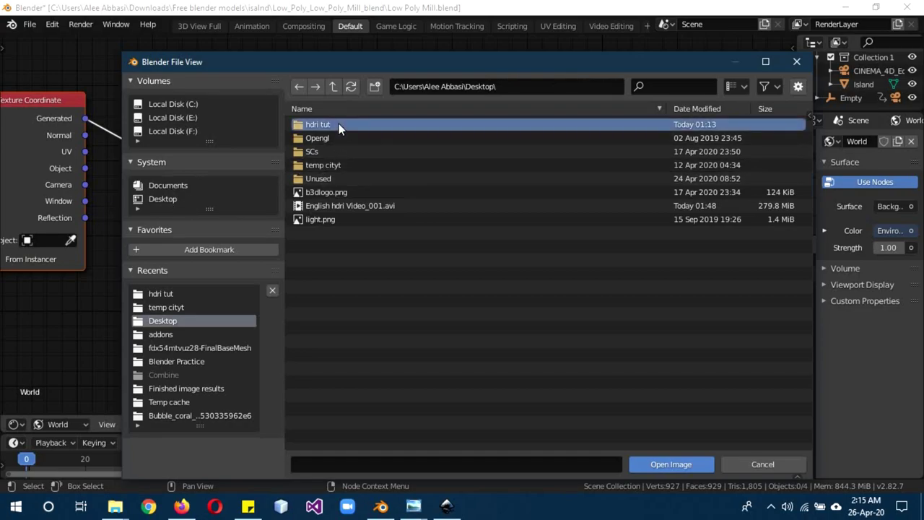
double_click(331, 123)
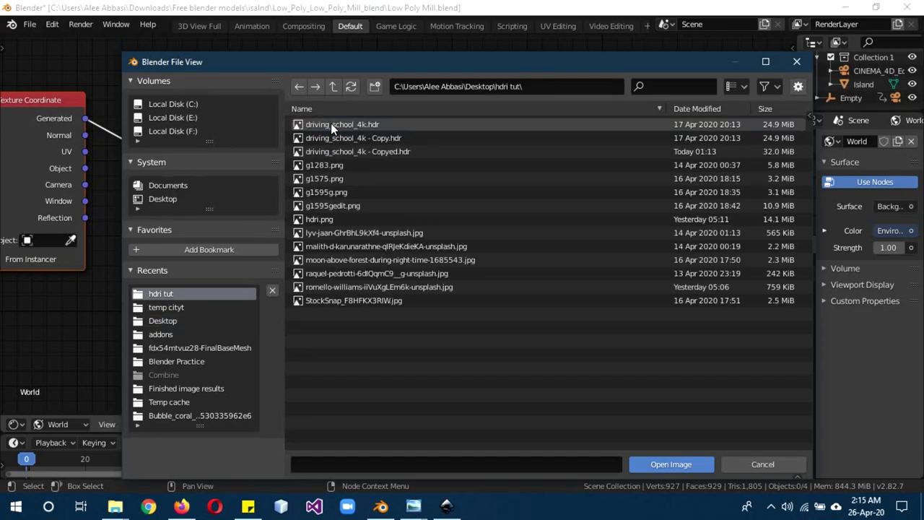
double_click(337, 222)
Return the editor to the 3D Viewport and display the windmill scene in Rendered shading
click(16, 424)
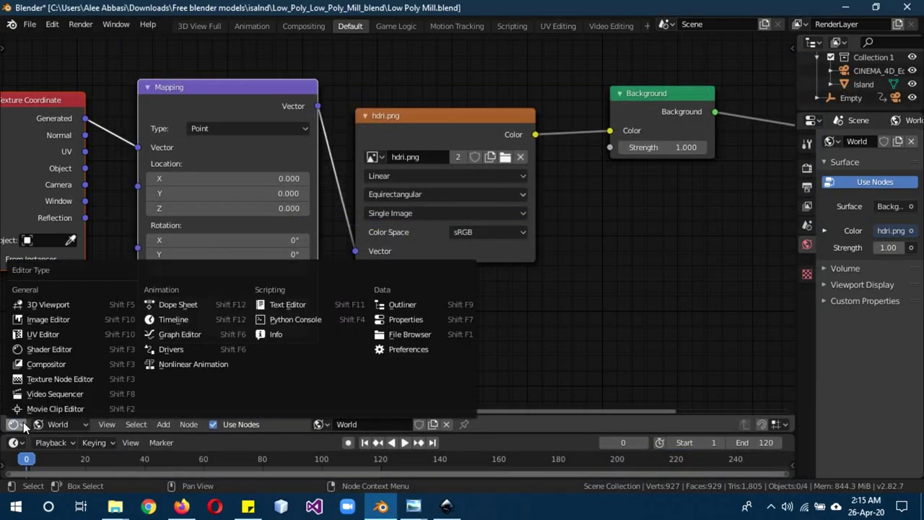
click(45, 303)
key(z)
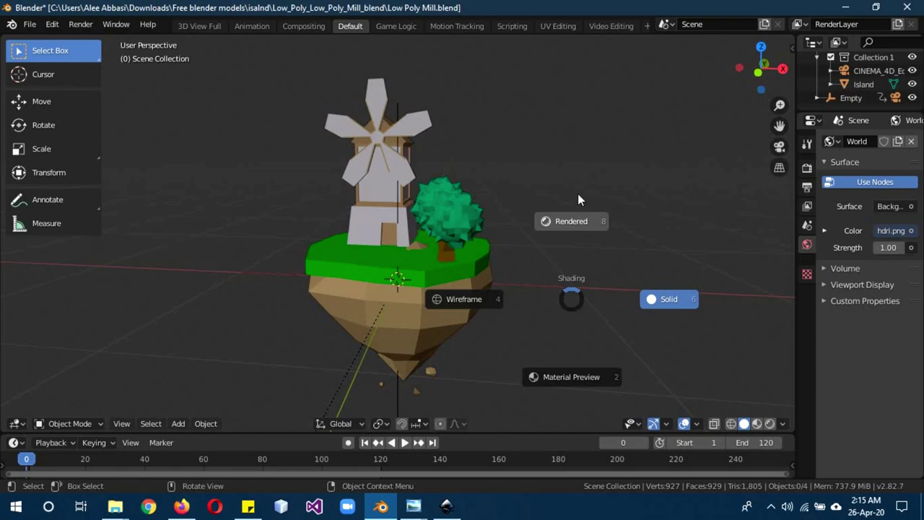
click(577, 193)
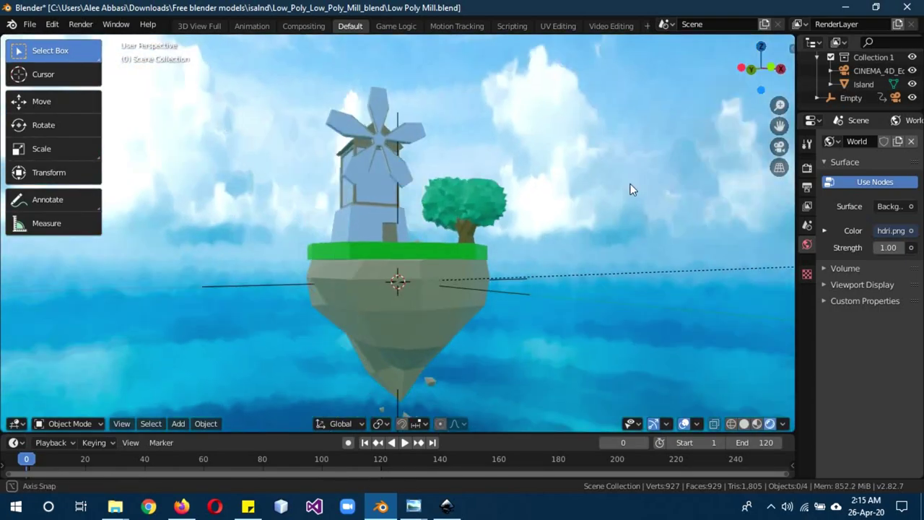
Examine the painterly ocean background around the floating windmill island from several angles and distances
middle_drag(630, 189, 442, 212)
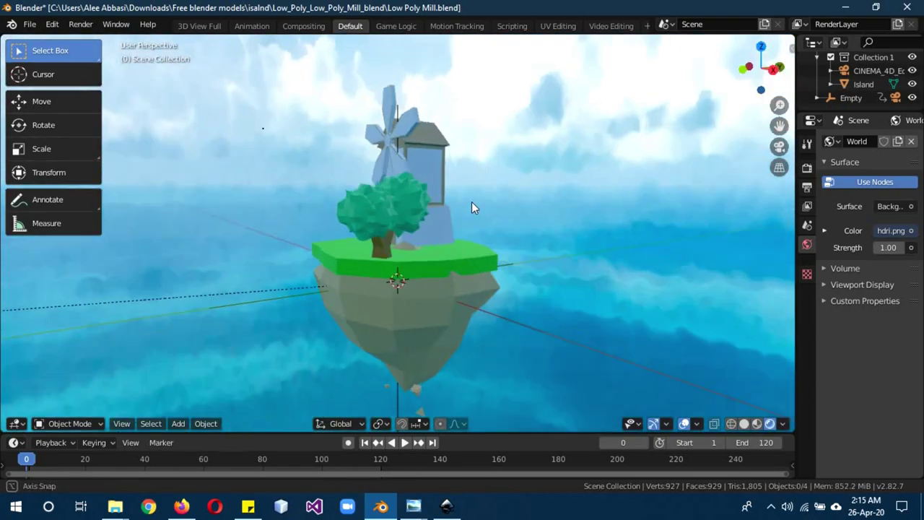
middle_drag(639, 197, 311, 195)
scroll(518, 195, down, 5)
middle_drag(569, 195, 458, 191)
middle_drag(561, 129, 546, 144)
scroll(556, 179, up, 2)
scroll(548, 195, up, 2)
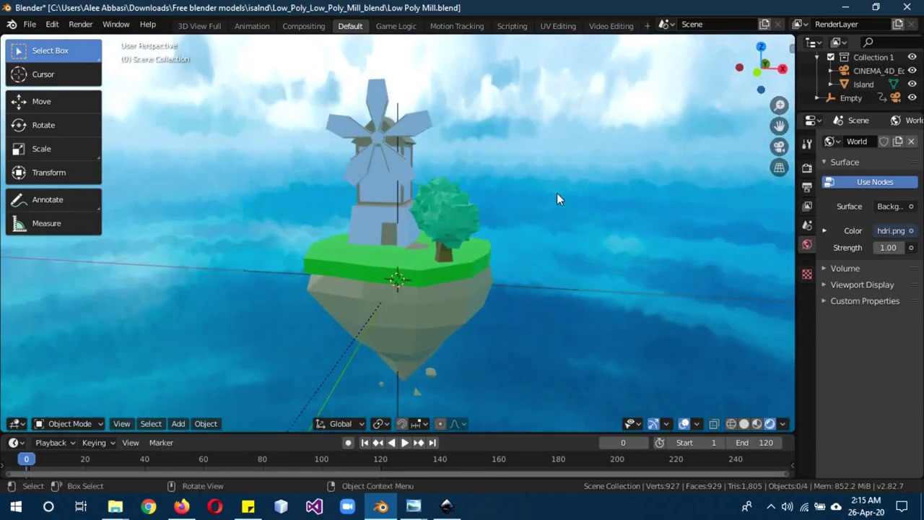
Examine the ocean background with the island farther away, looking down from above and back at horizon level
scroll(557, 197, down, 1)
middle_drag(554, 195, 581, 192)
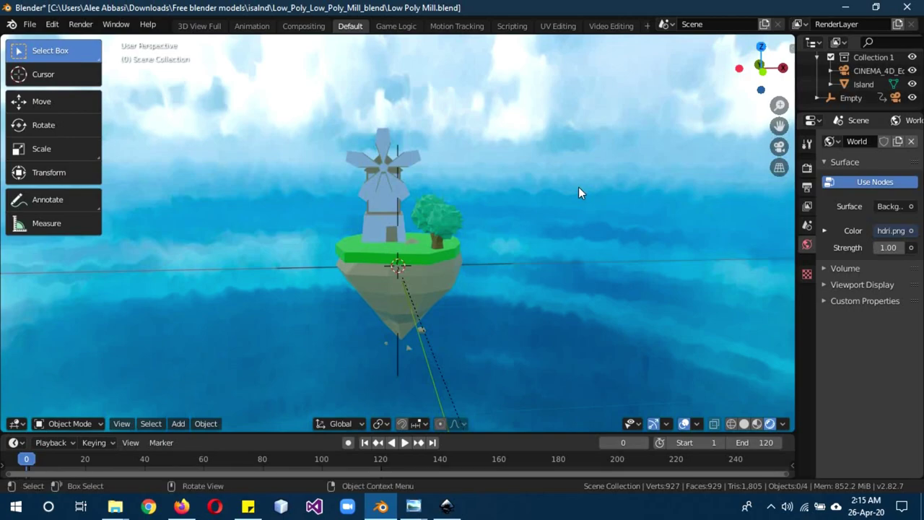
middle_drag(553, 149, 449, 405)
middle_drag(602, 228, 570, 233)
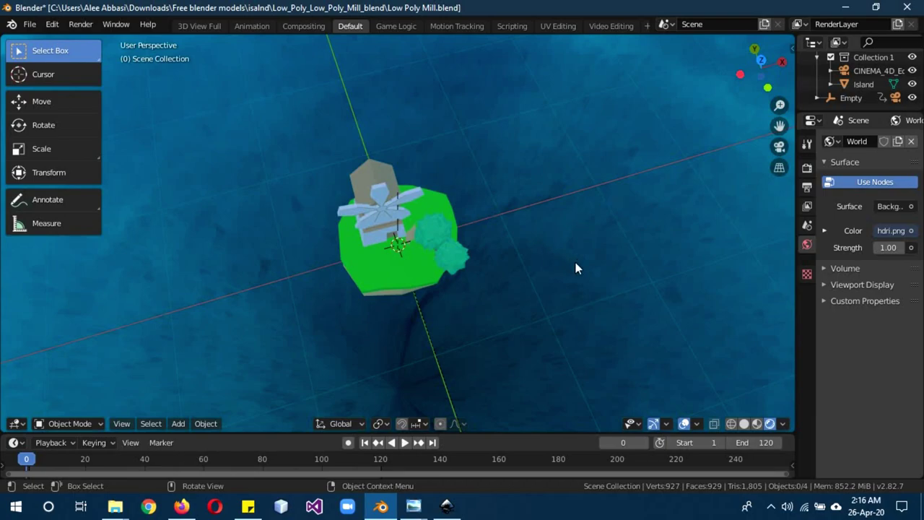
middle_drag(575, 268, 577, 159)
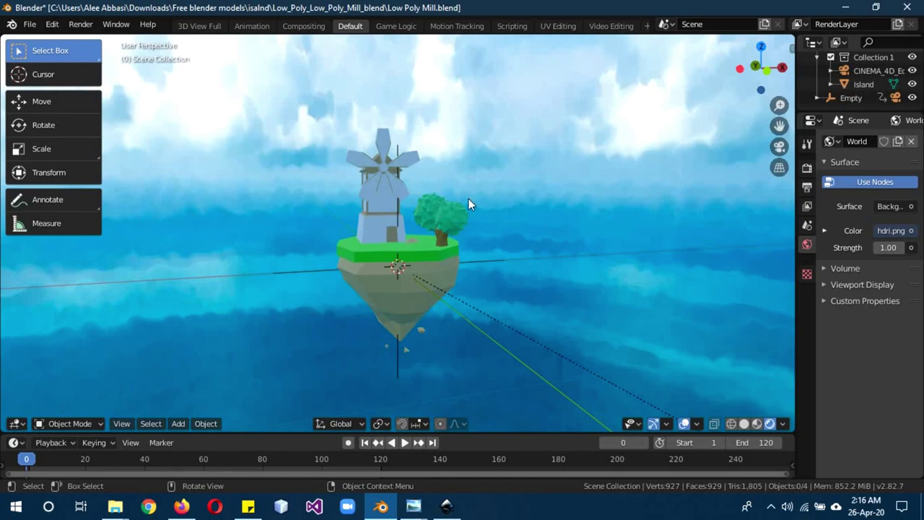
Switch the viewport to Solid shading
key(z)
click(573, 192)
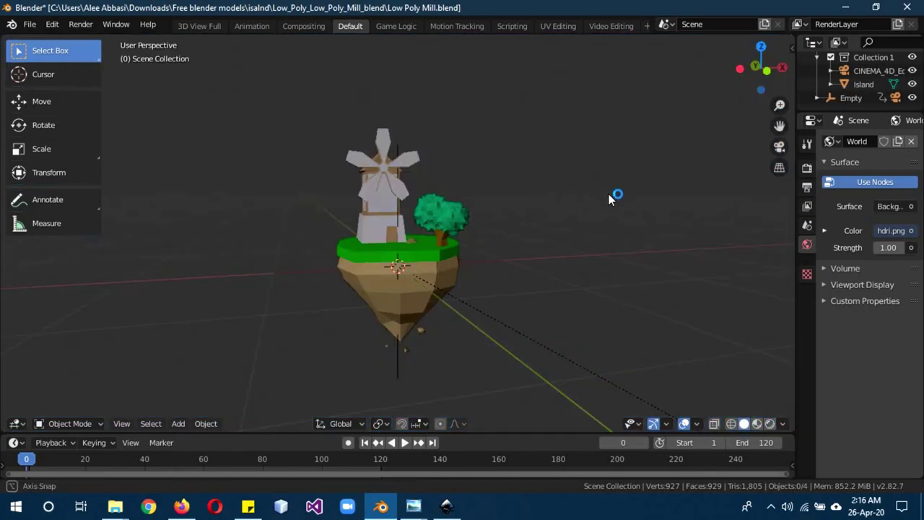
middle_drag(609, 195, 544, 212)
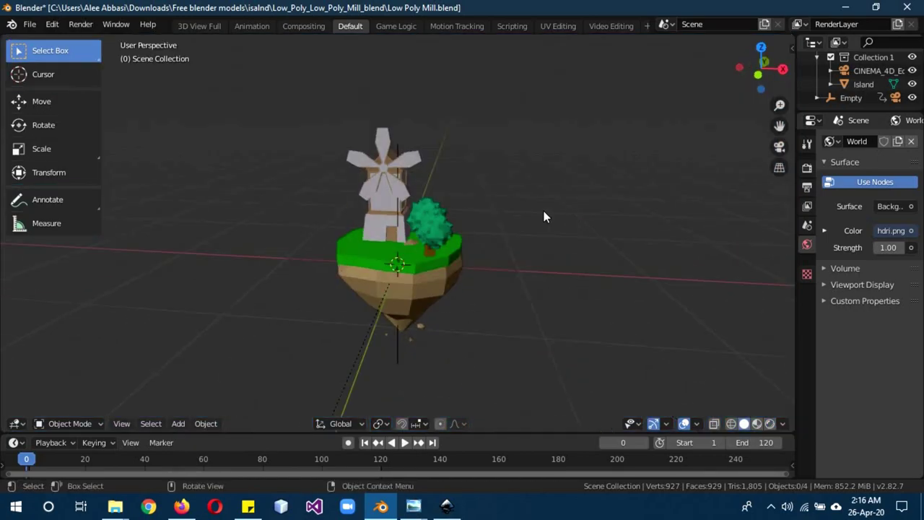
Check in the add-on preferences that Import Images as Planes is enabled
click(47, 23)
click(102, 218)
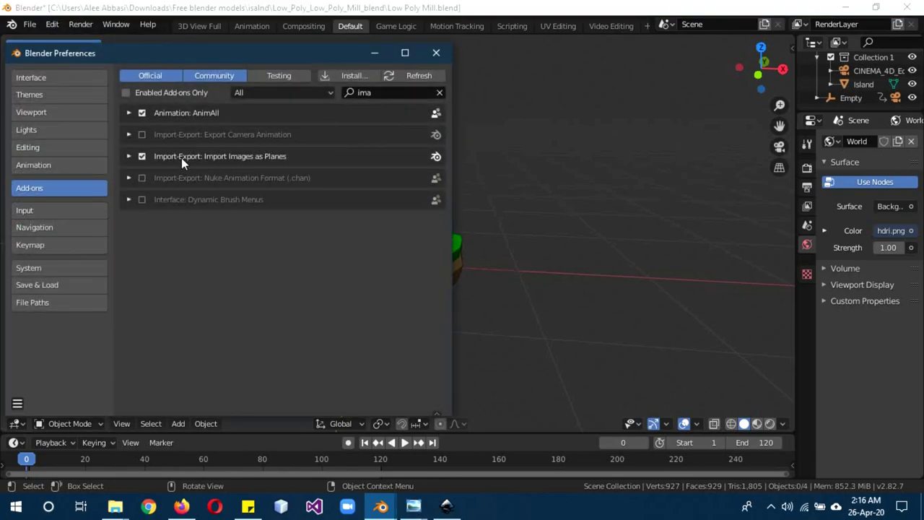
click(436, 53)
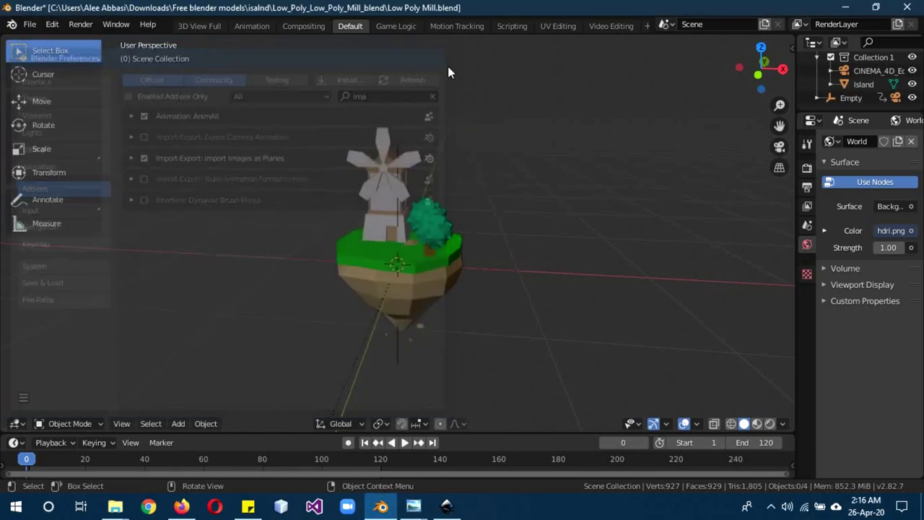
Import hdri.png from the Desktop's hdri tut folder as an image plane with an Emit material, and delete the plane to reuse its material
key(shift+a)
mouse_move(288, 272)
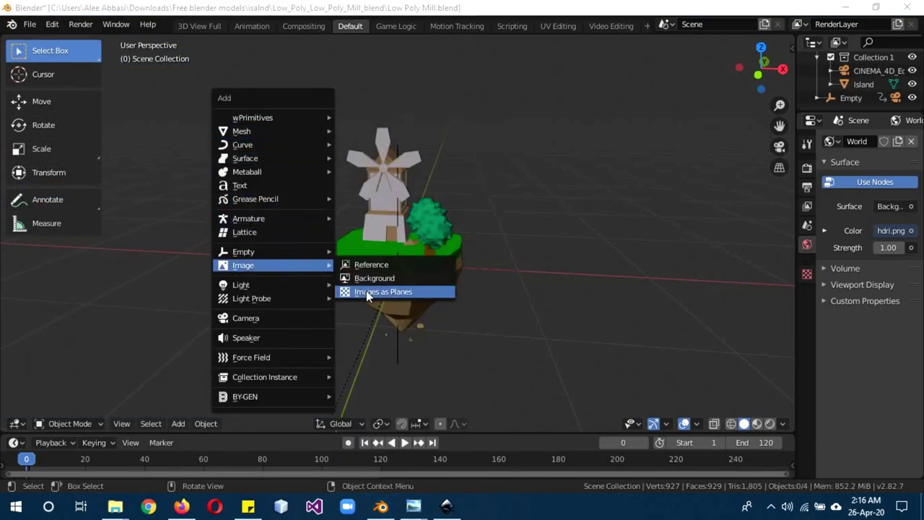
click(366, 292)
click(160, 199)
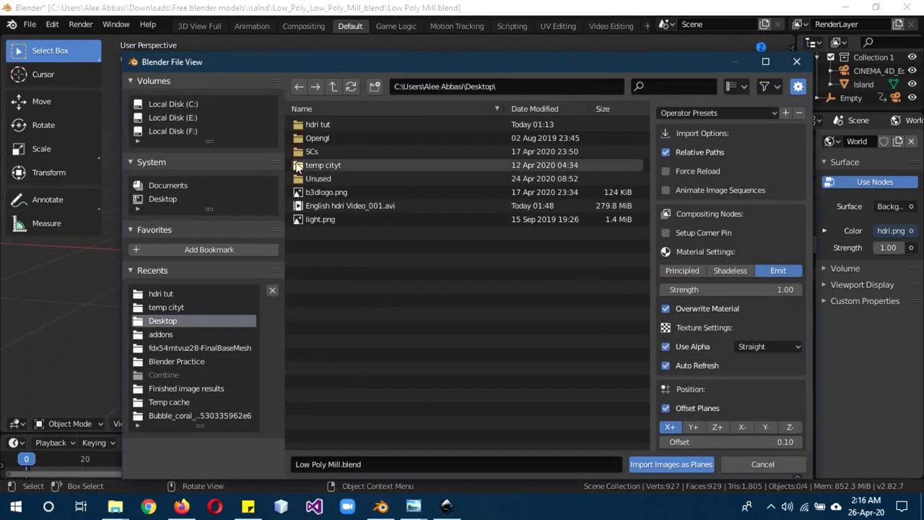
double_click(330, 125)
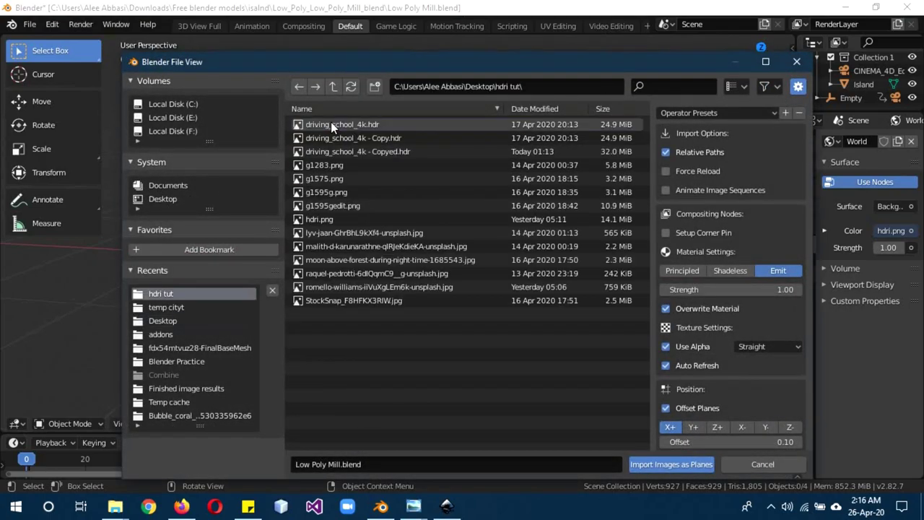
click(314, 219)
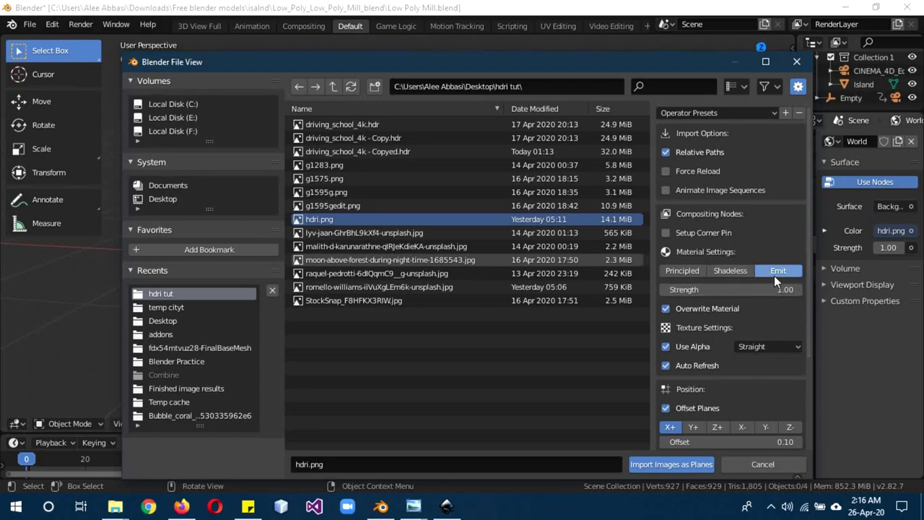
click(682, 271)
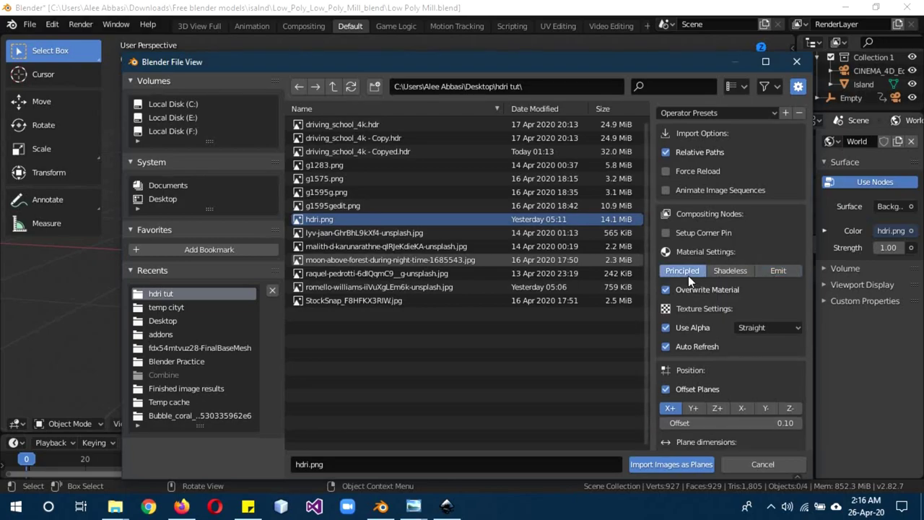
click(767, 271)
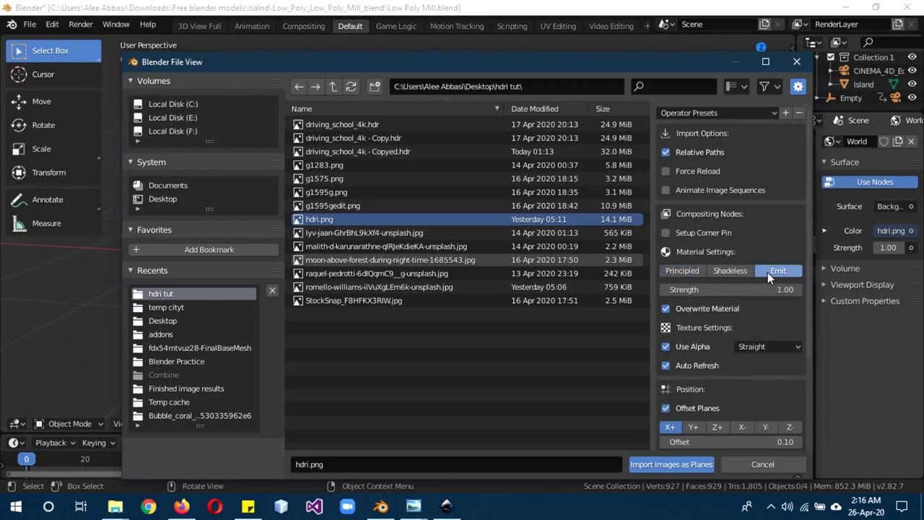
click(671, 464)
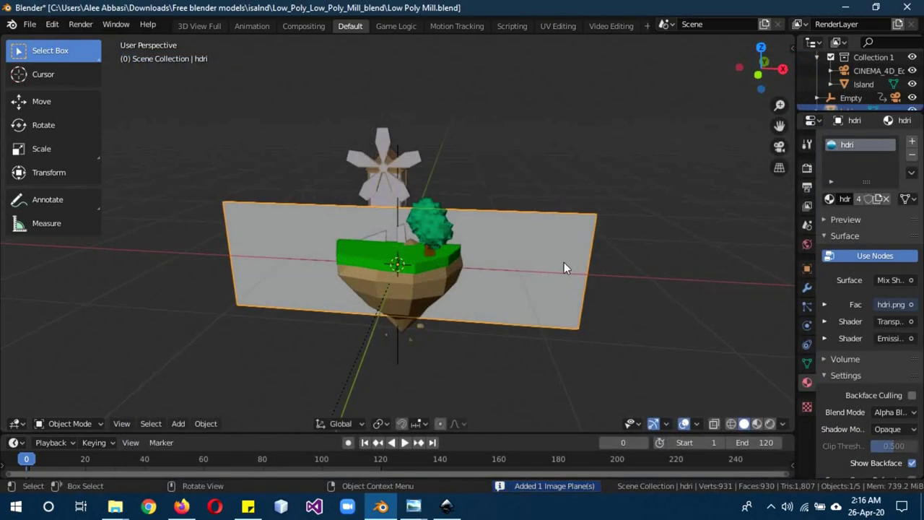
key(Delete)
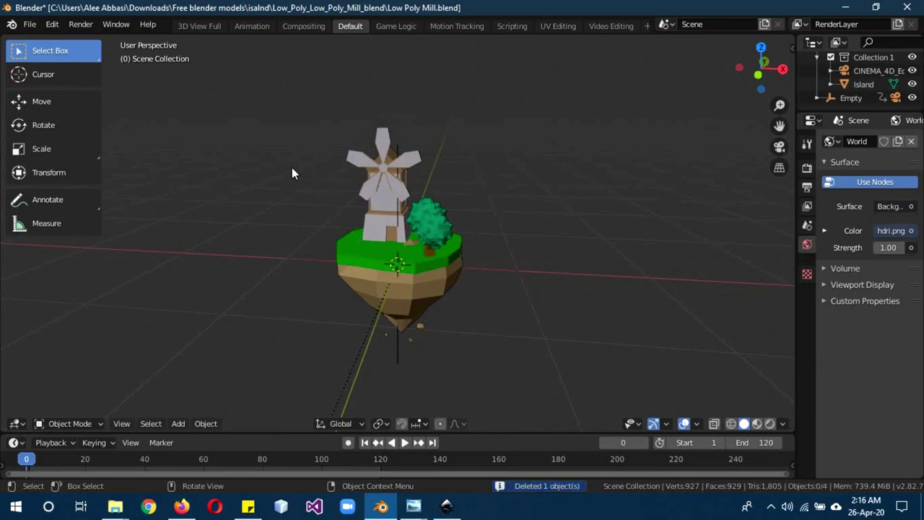
Add a mesh cylinder around the island and scale it up by a factor of about 8
key(shift+a)
mouse_move(254, 62)
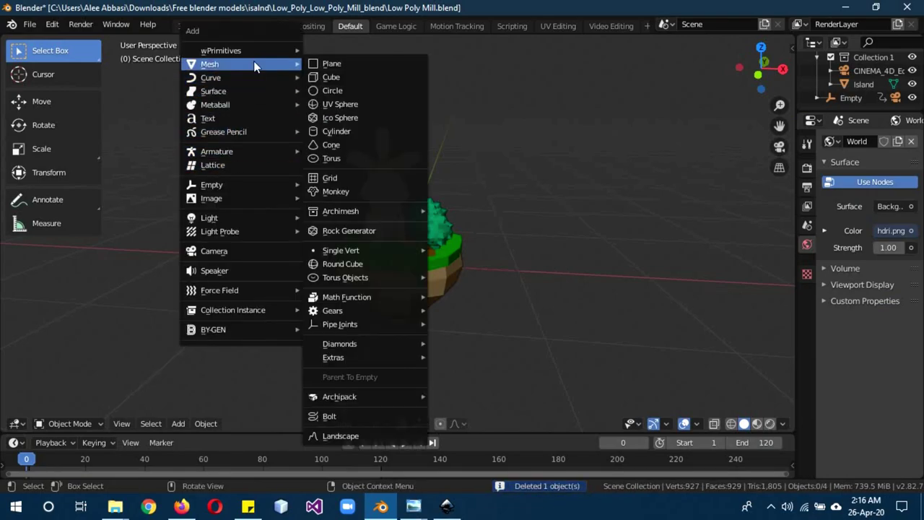
click(346, 132)
scroll(660, 247, down, 3)
key(s)
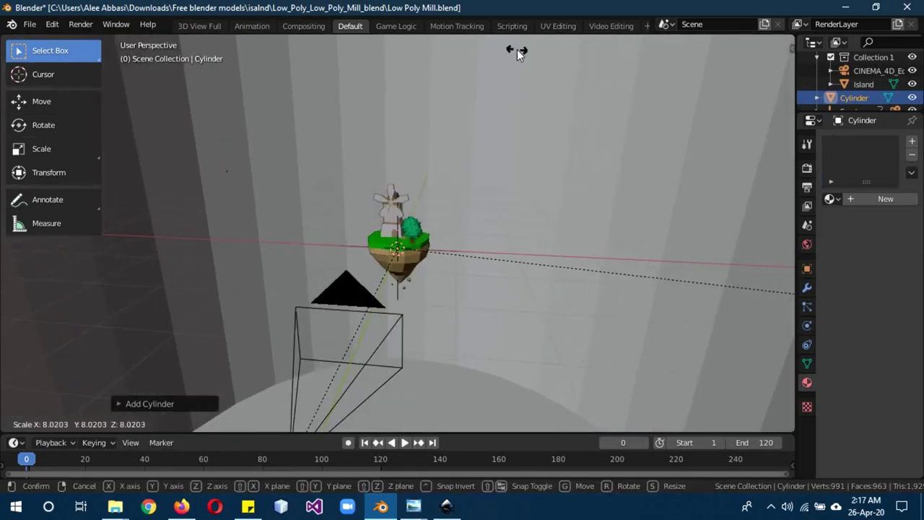
click(516, 52)
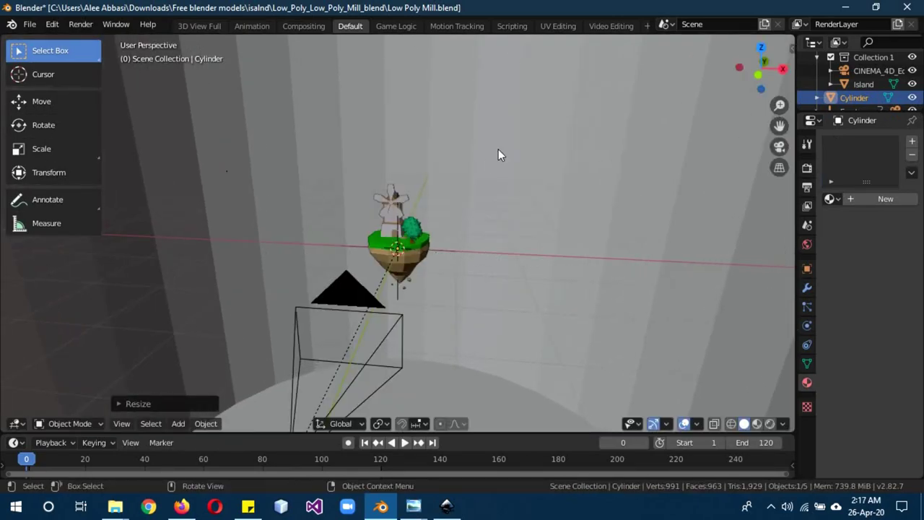
Apply smooth shading to the cylinder
right_click(484, 162)
click(485, 164)
scroll(507, 225, down, 5)
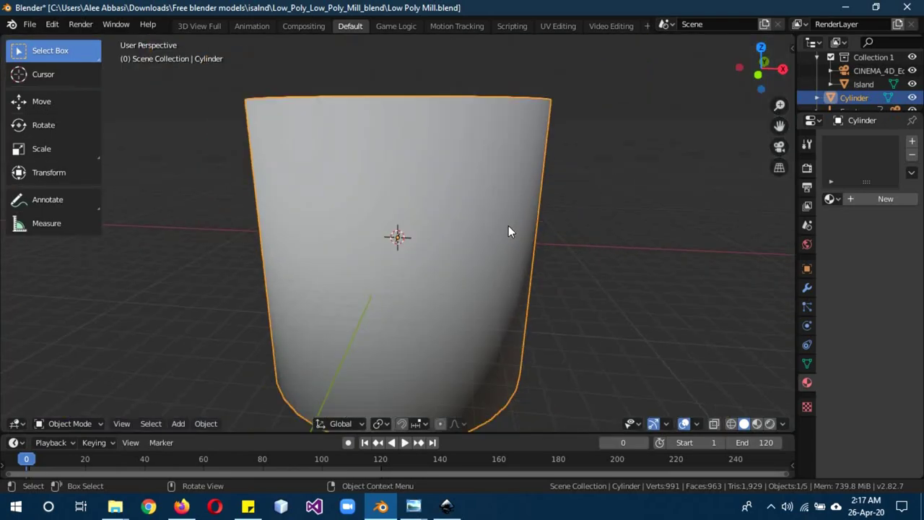
Delete the cylinder's top and bottom cap faces in Edit Mode, leaving an open tube
scroll(508, 231, down, 4)
key(Tab)
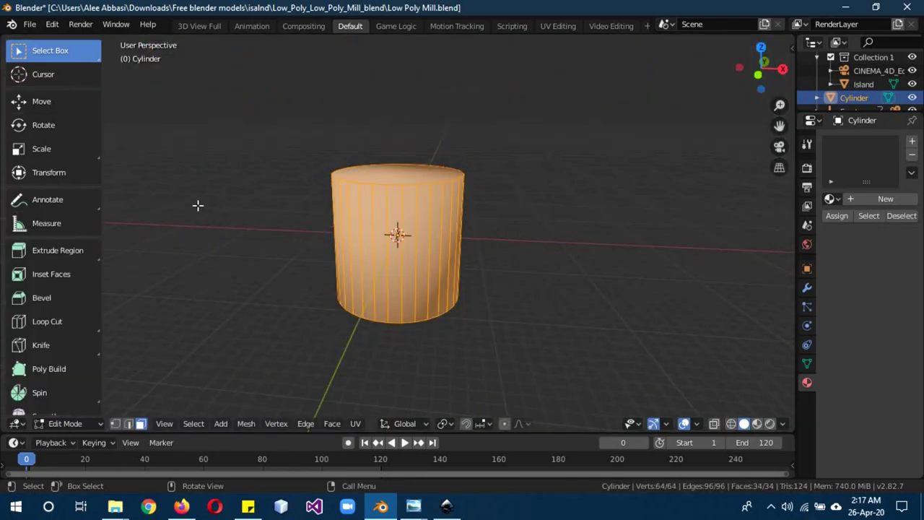
click(397, 171)
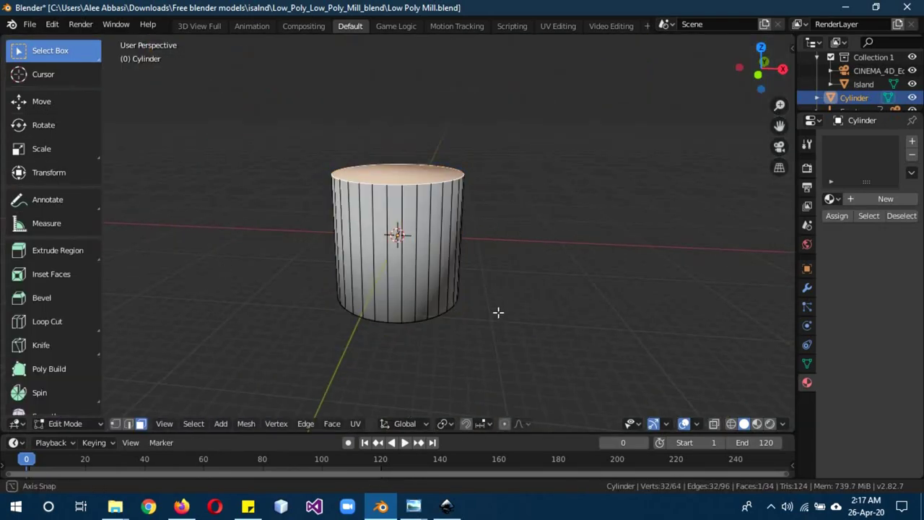
middle_drag(498, 311, 440, 294)
shift+click(386, 305)
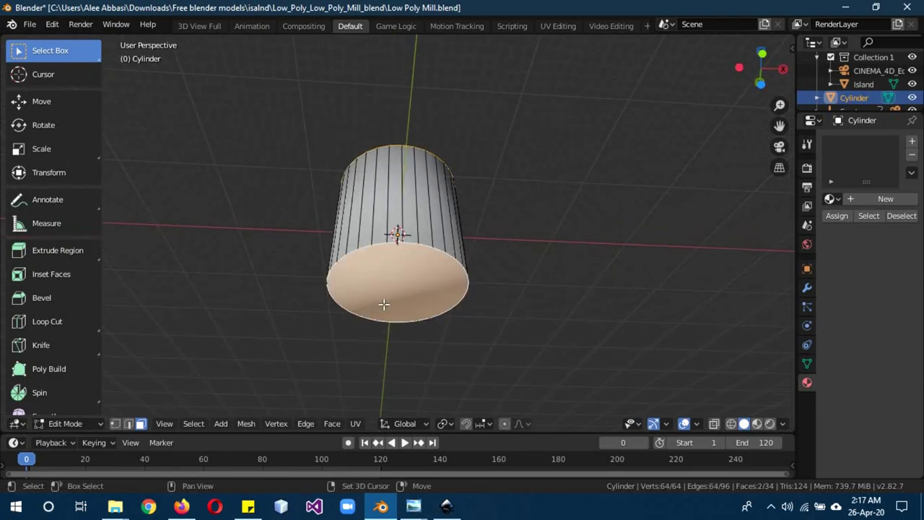
key(x)
click(565, 221)
middle_drag(565, 222, 560, 256)
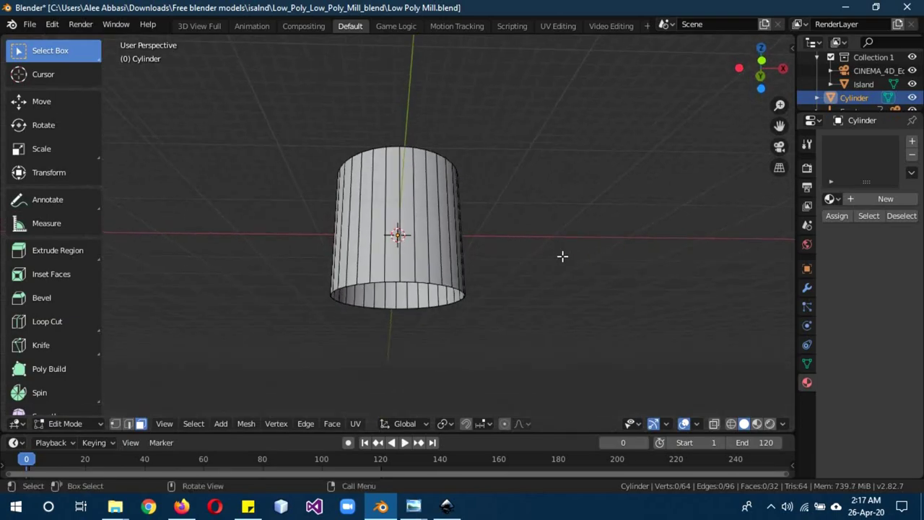
Return to Object Mode and assign the existing hdri material to the cylinder
key(Tab)
click(829, 198)
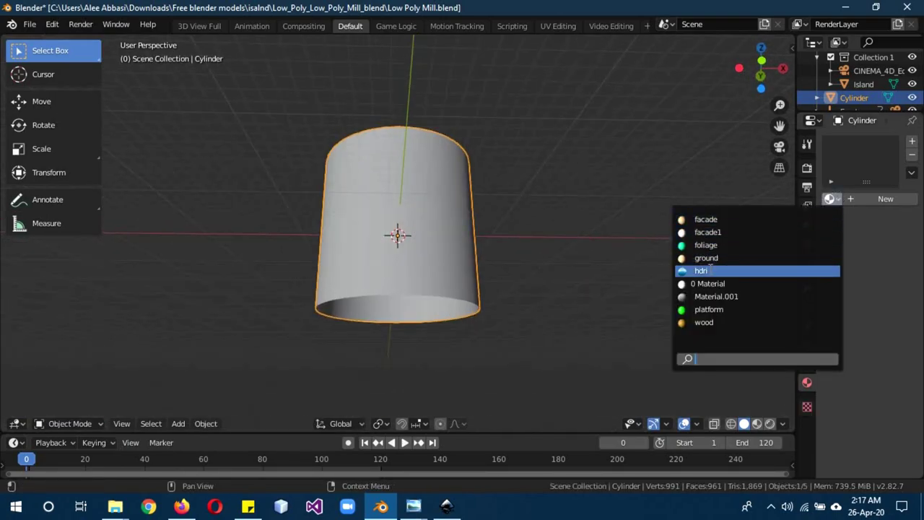
click(710, 269)
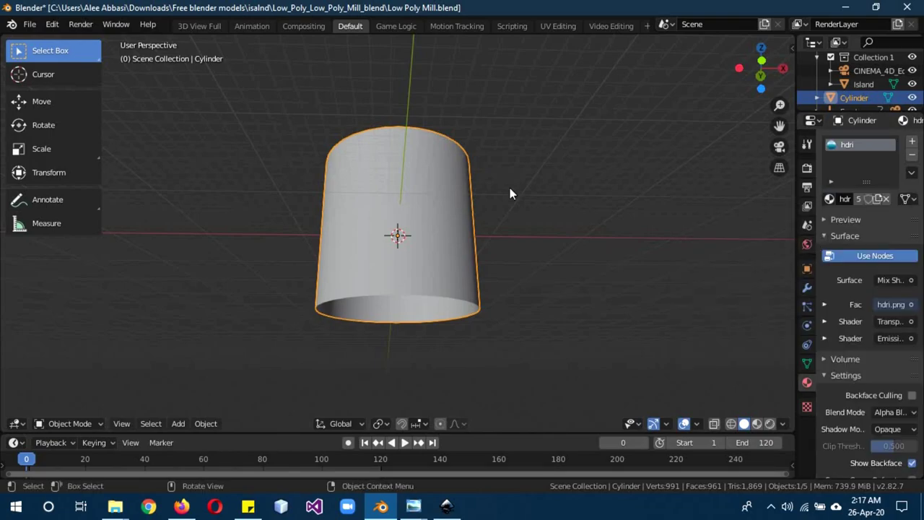
Display the cylinder in Rendered shading and examine how the sky texture wraps around it
key(z)
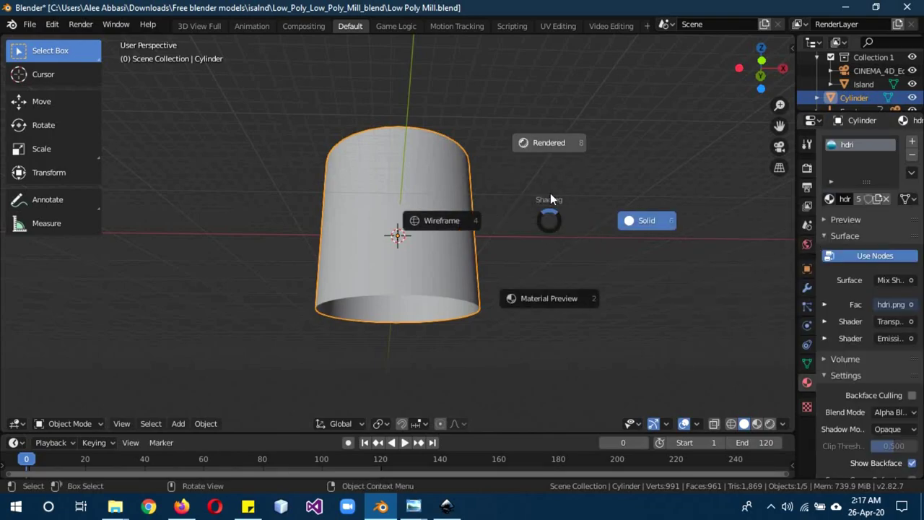
click(547, 86)
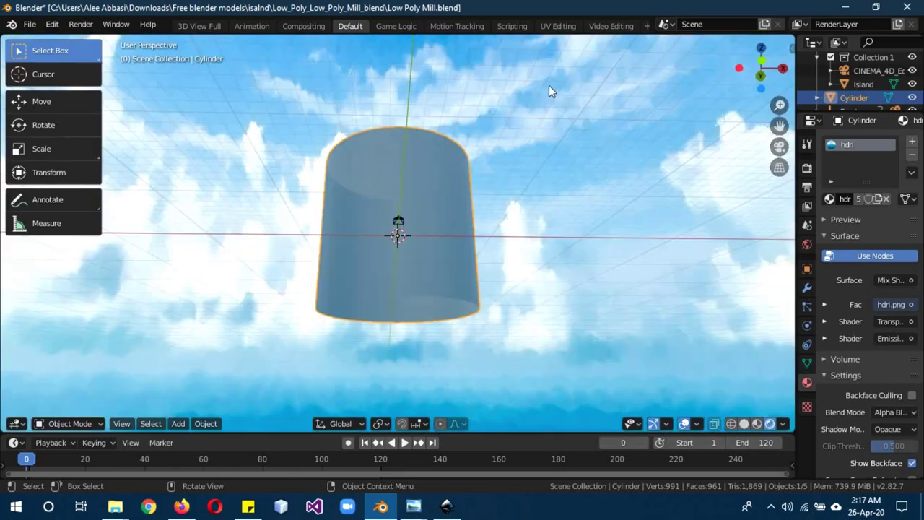
mouse_move(555, 84)
middle_down()
mouse_move(520, 199)
mouse_move(540, 211)
mouse_move(561, 207)
mouse_move(624, 149)
mouse_move(675, 175)
mouse_move(765, 180)
mouse_move(181, 170)
mouse_move(325, 169)
mouse_move(241, 170)
mouse_move(220, 156)
mouse_move(241, 56)
mouse_move(274, 172)
middle_up()
key(KP_Decimal)
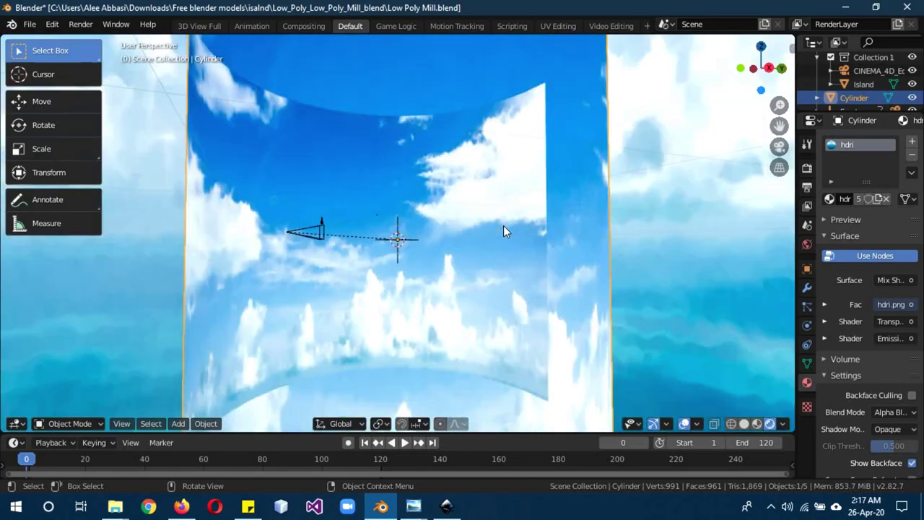
scroll(466, 251, up, 2)
scroll(507, 246, down, 6)
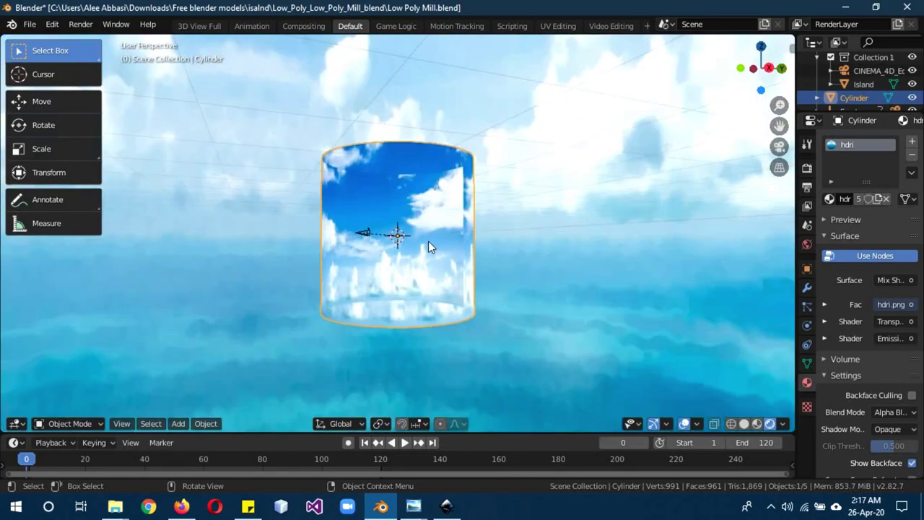
Return to Solid shading and split the viewport to show a UV Editor beside the cylinder
key(z)
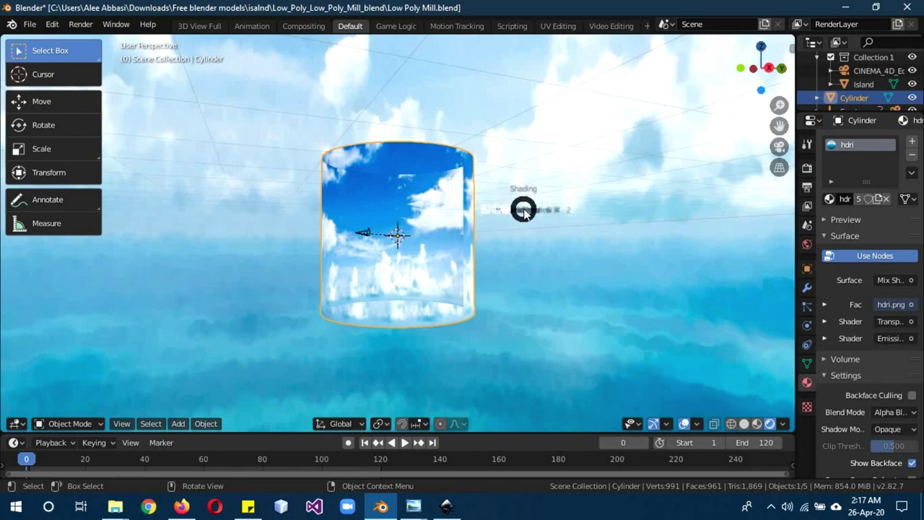
click(649, 220)
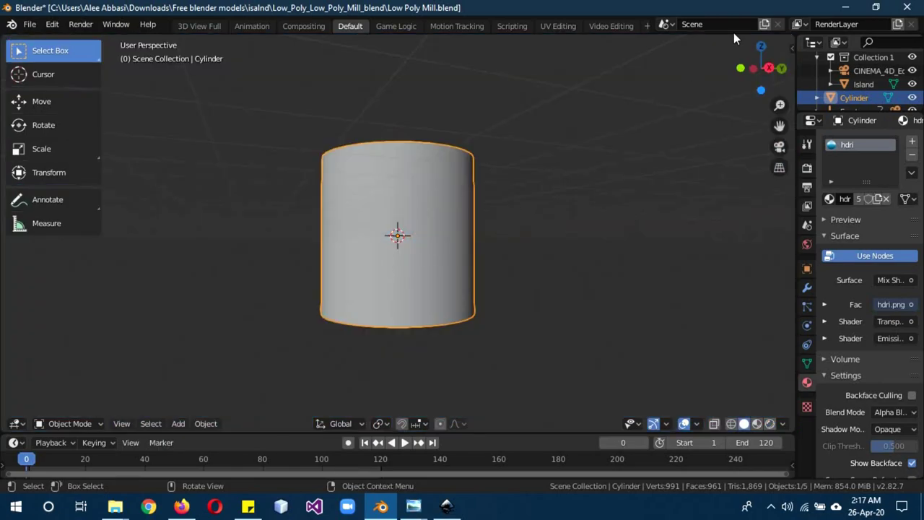
drag(771, 39, 377, 181)
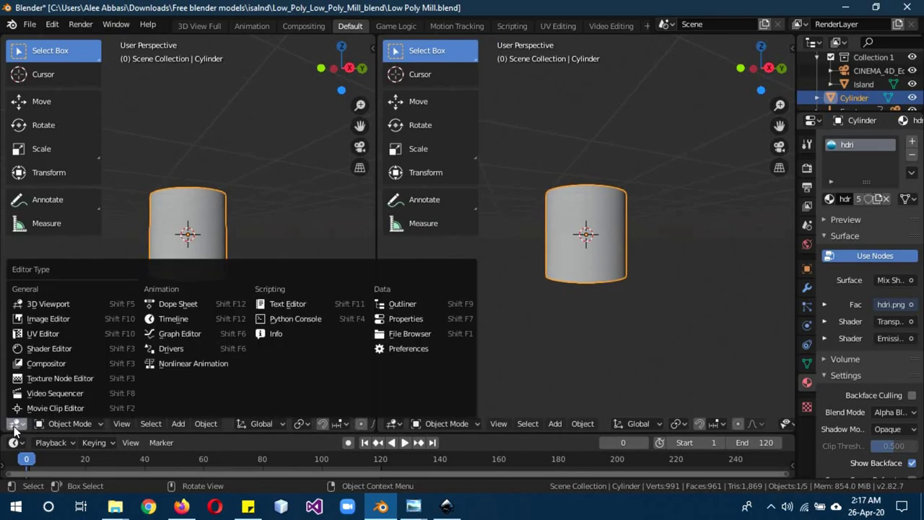
click(65, 337)
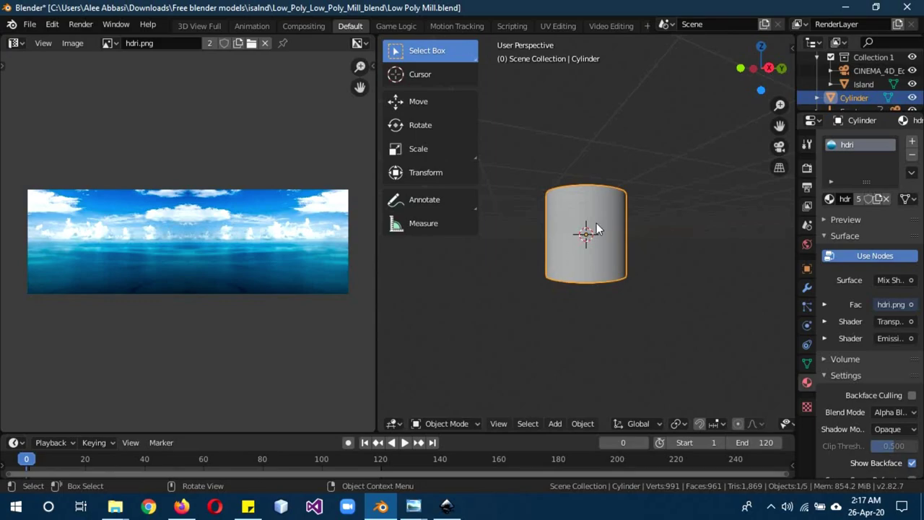
Stretch the cylinder's UVs over the whole hdri.png by moving their lower row along Y to the image's bottom edge
key(Tab)
key(a)
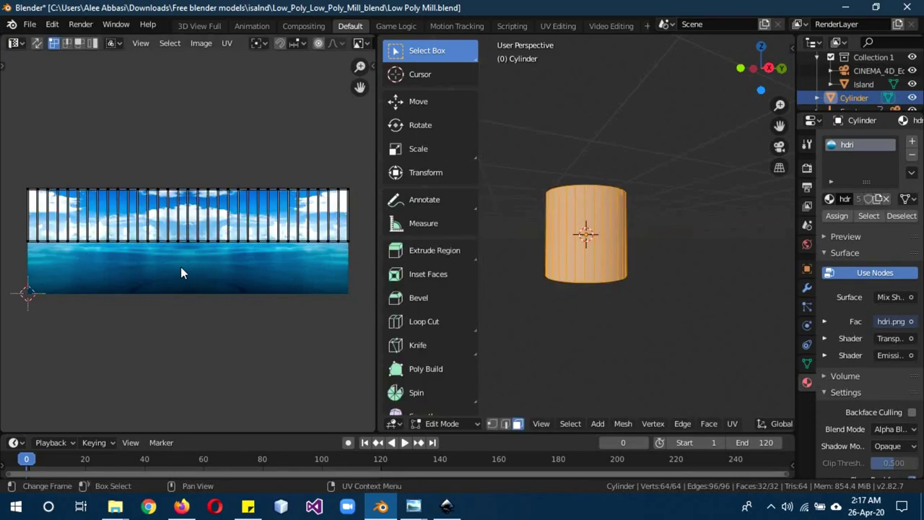
key(b)
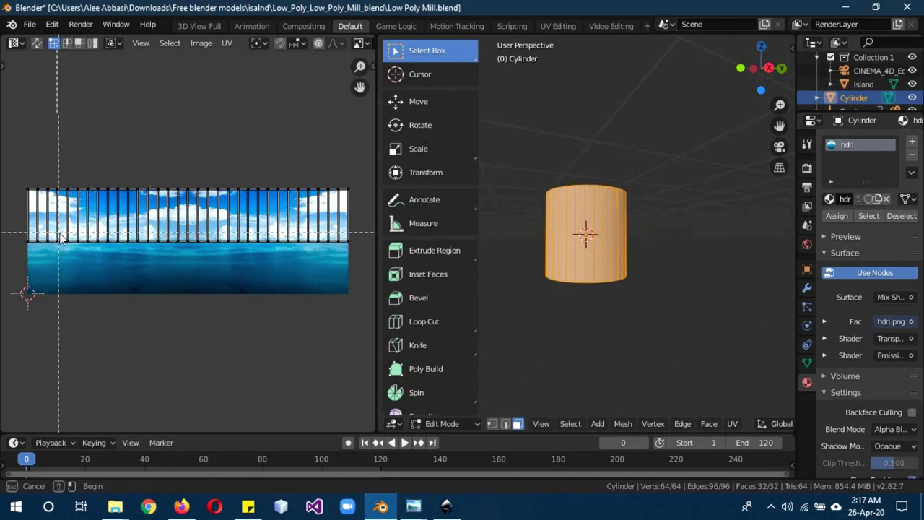
drag(2, 220, 357, 271)
key(g)
key(y)
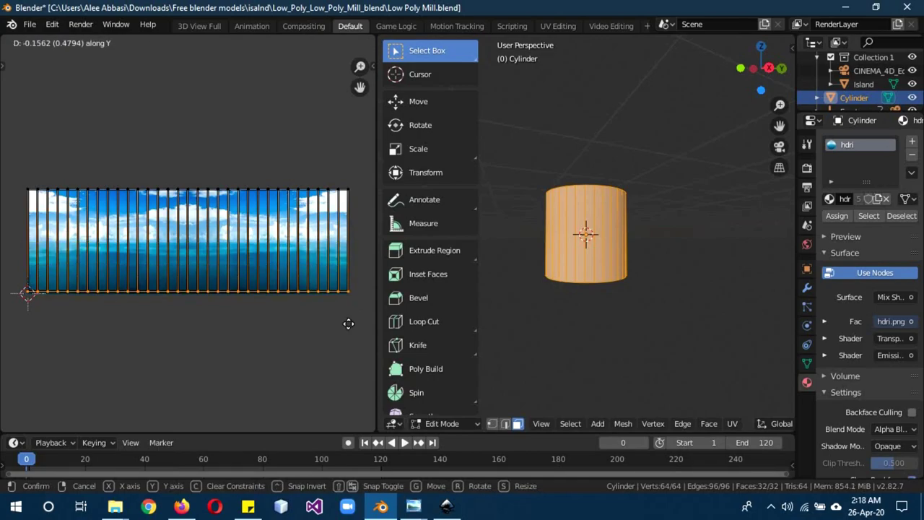
click(347, 323)
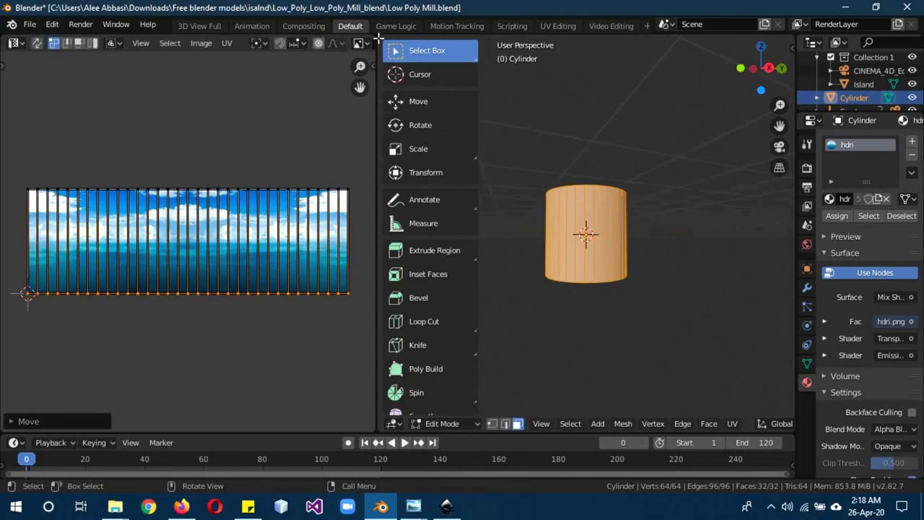
Merge the split areas into one 3D Viewport and return the cylinder to Object Mode
drag(375, 36, 422, 54)
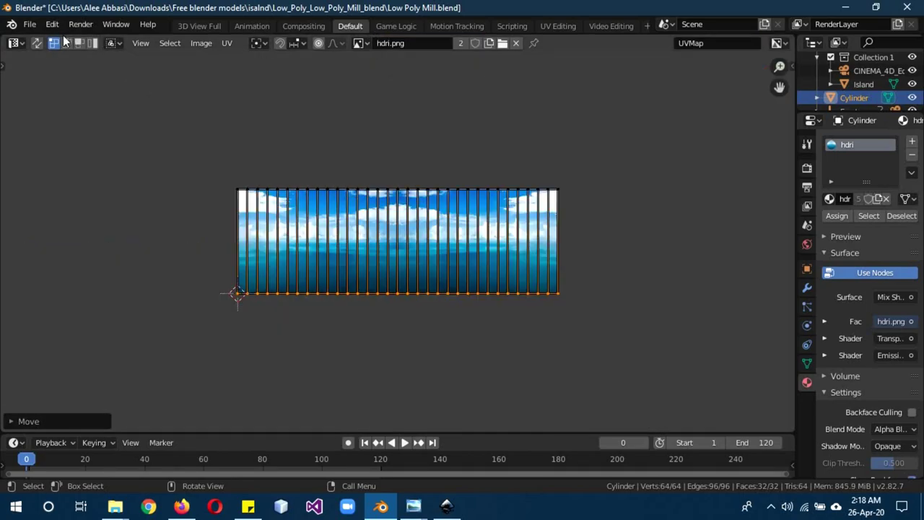
click(16, 43)
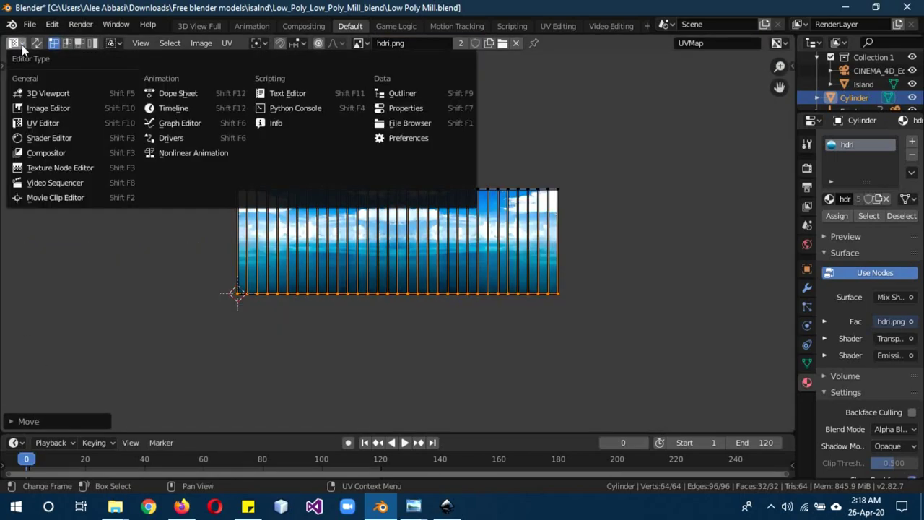
click(40, 93)
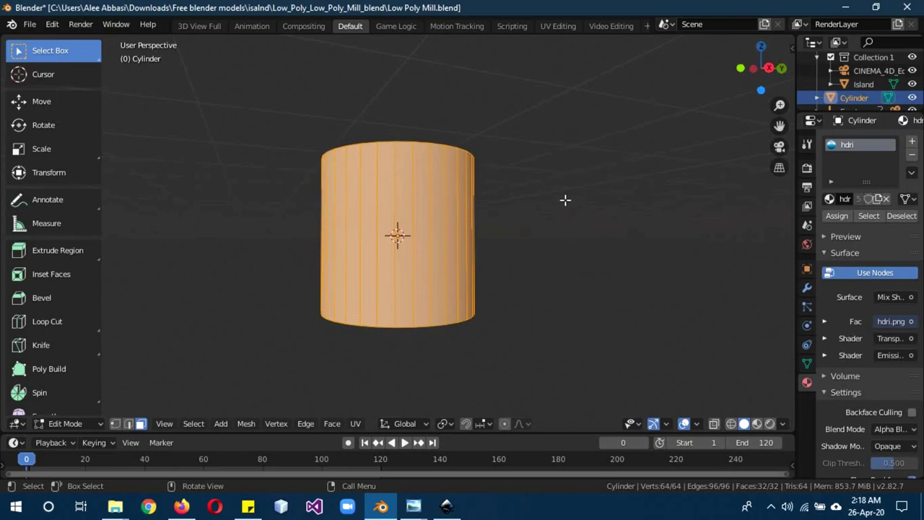
key(z)
key(Tab)
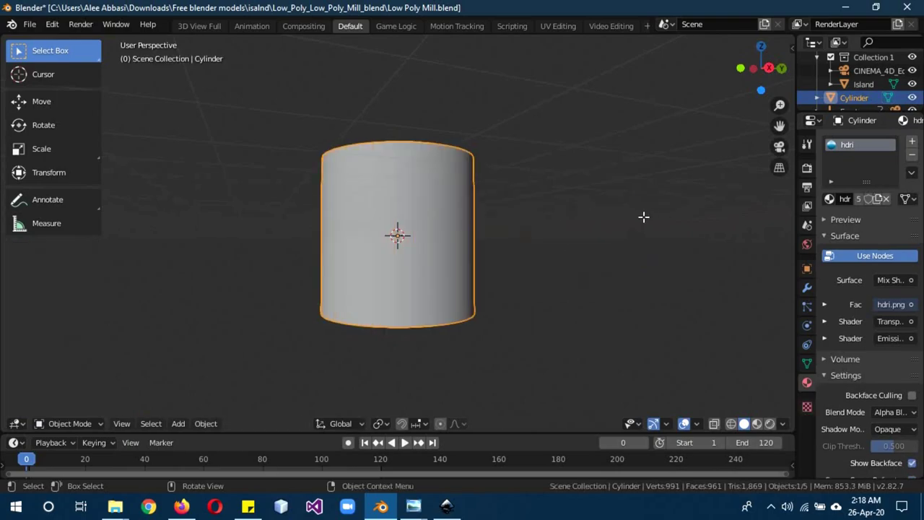
Display the scene in Rendered shading and preview the windmill animation through the camera
key(z)
click(605, 144)
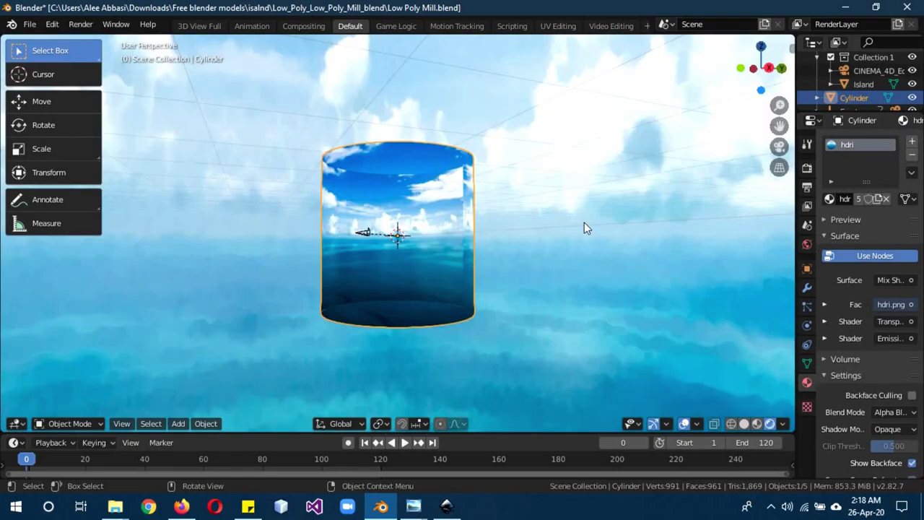
key(KP_0)
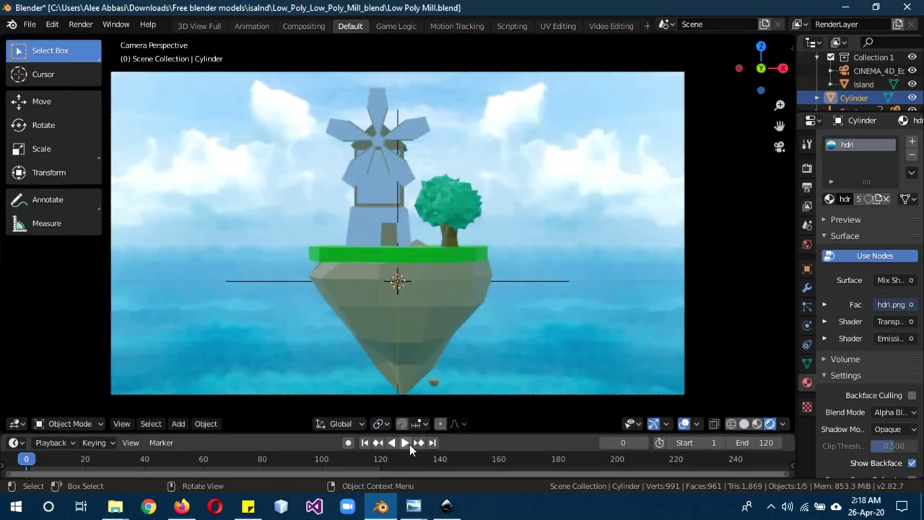
click(406, 443)
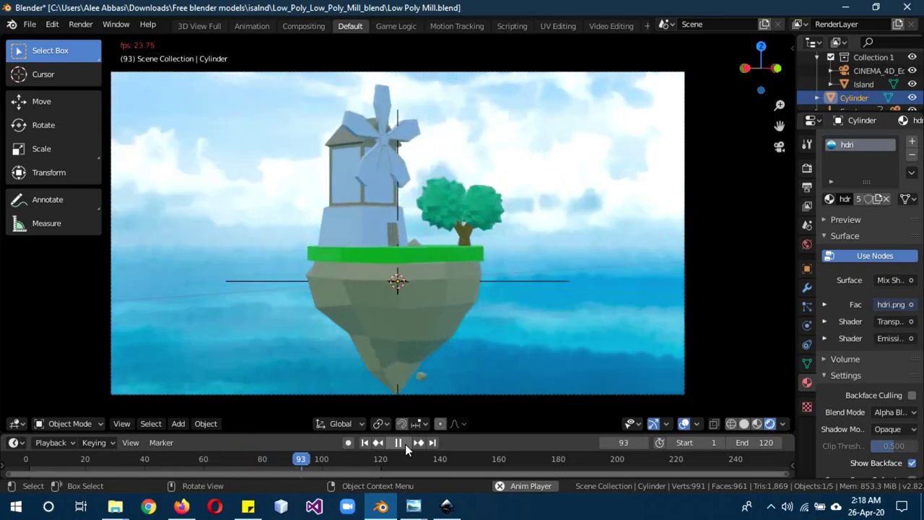
click(405, 444)
Examine in Rendered shading, from outside the camera, how the ocean panorama wraps around the island inside the cylinder
scroll(624, 217, down, 4)
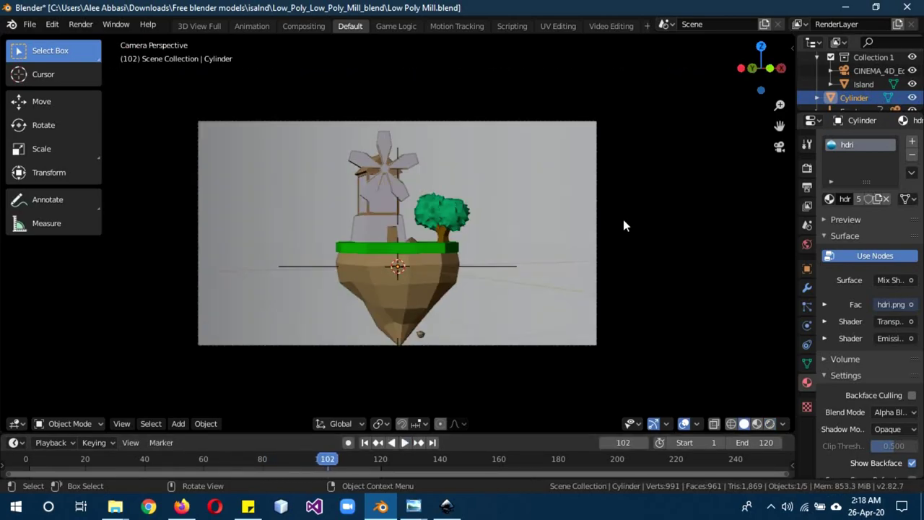
middle_drag(591, 235, 549, 274)
key(shift+z)
middle_drag(563, 205, 566, 233)
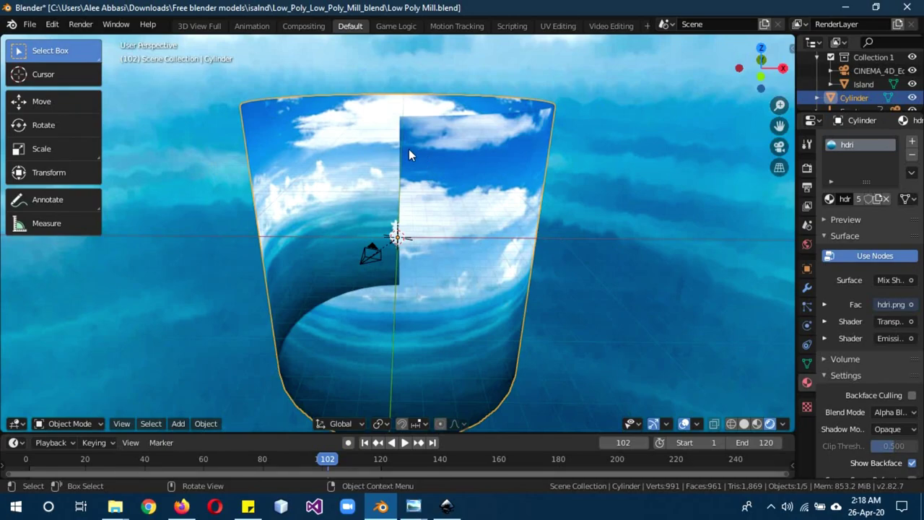
scroll(477, 289, up, 6)
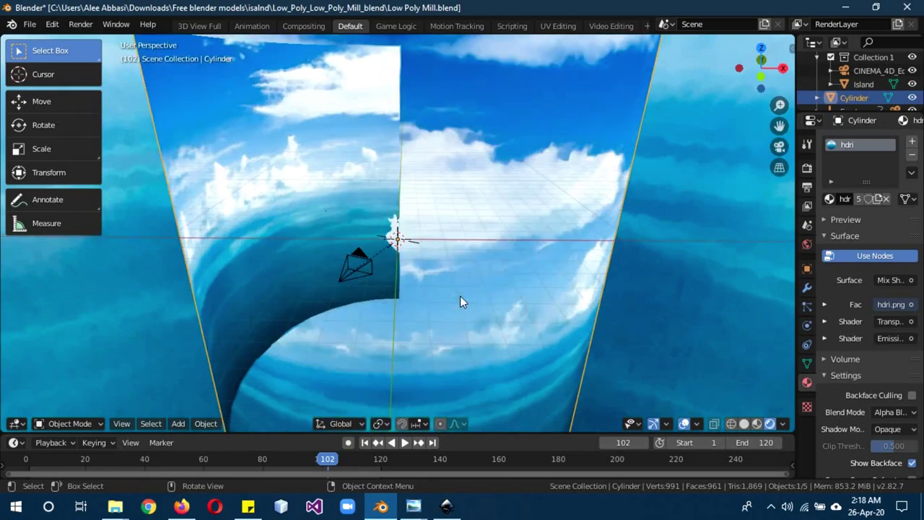
middle_drag(472, 305, 501, 274)
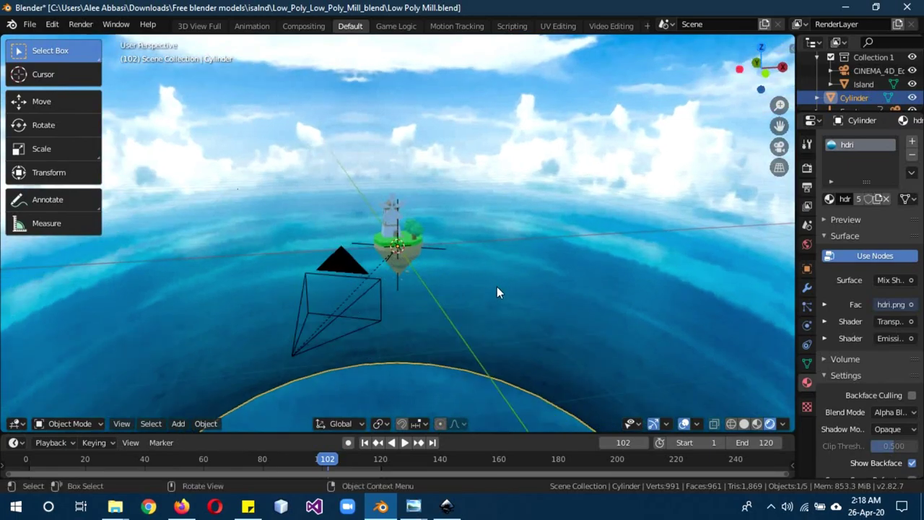
Return to Solid shading and switch to Windows Photo Viewer to view the photo of the moon over the mountains
mouse_move(413, 506)
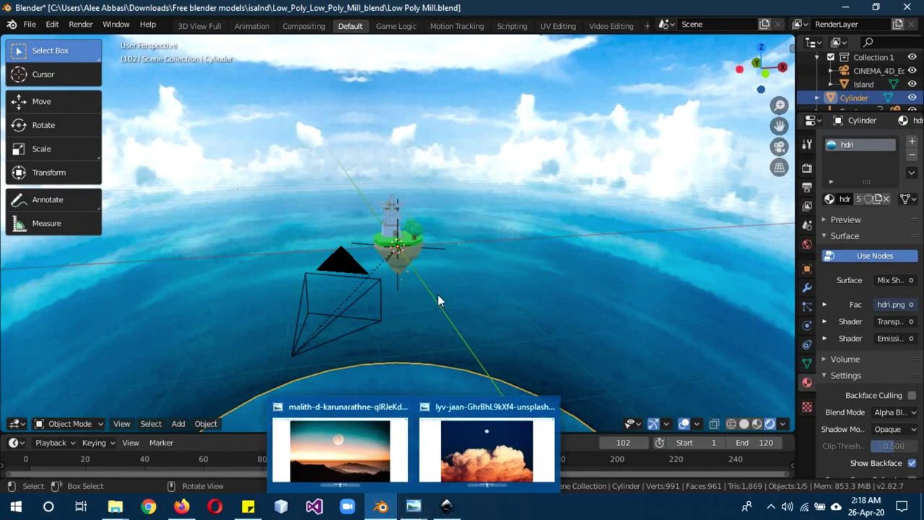
key(z)
click(537, 288)
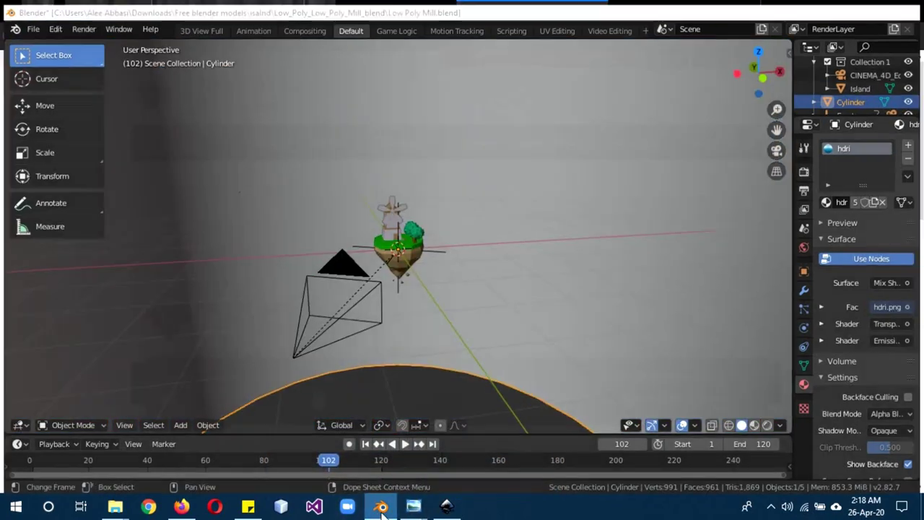
click(381, 508)
mouse_move(412, 506)
click(348, 408)
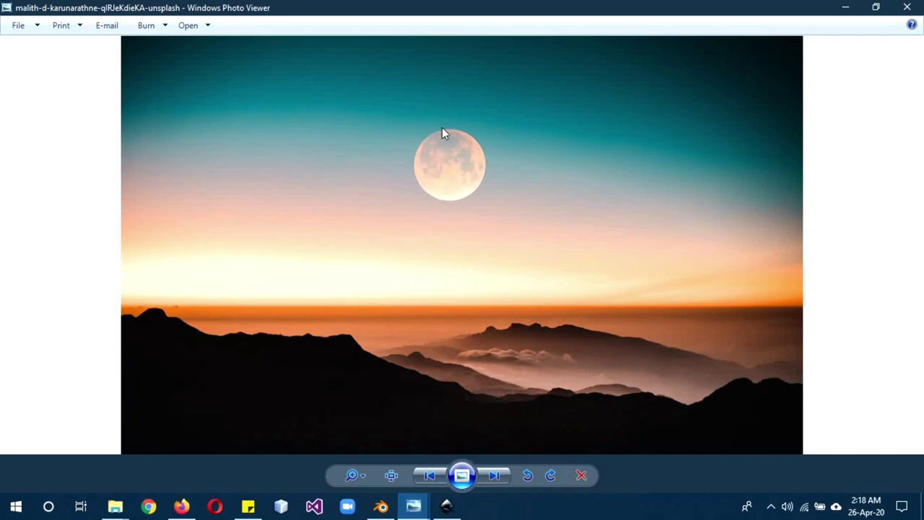
Check the mirrored ocean panorama in Inkscape and view the photo of the moon above orange clouds
click(447, 505)
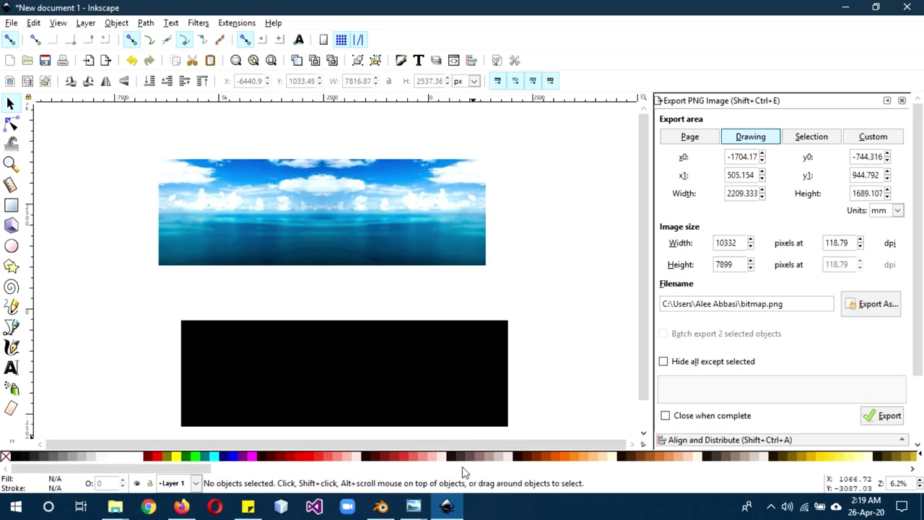
click(446, 508)
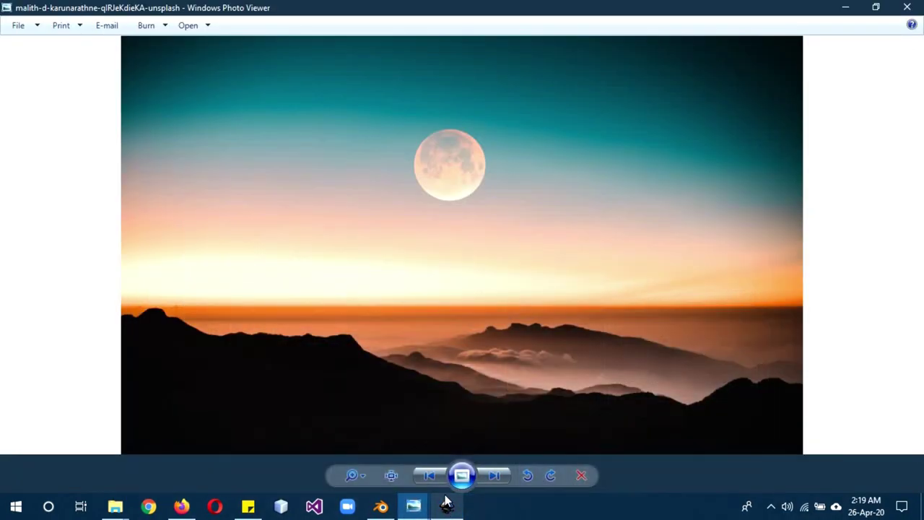
mouse_move(415, 505)
click(480, 448)
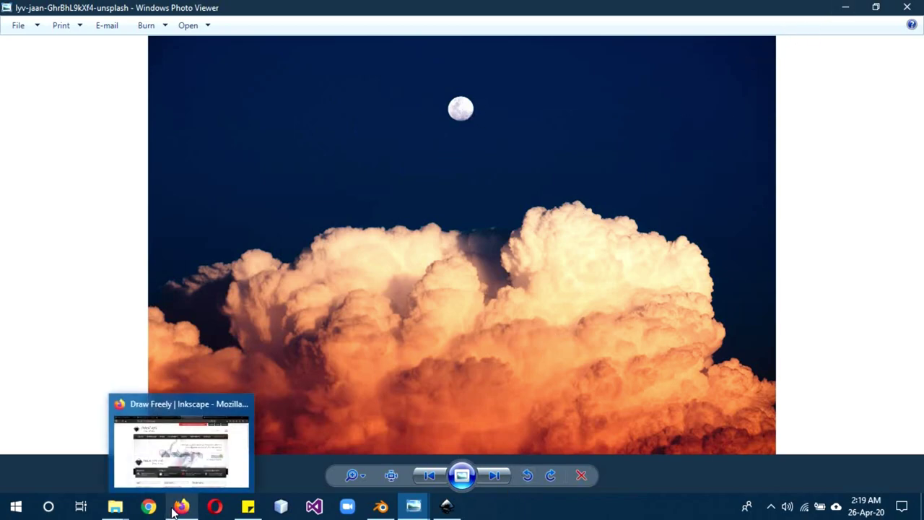
Open the photo of the moon above orange clouds from the hdri tut folder in GNU Image Manipulation Program
mouse_move(115, 507)
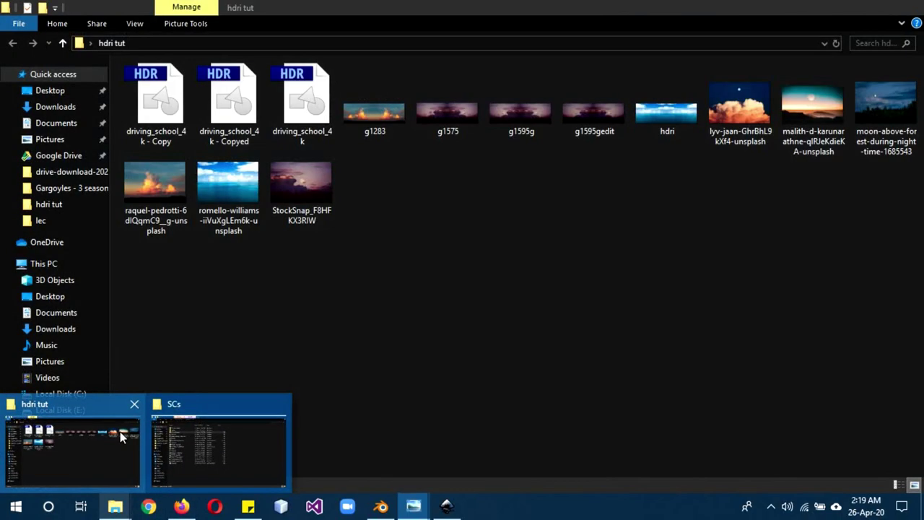
click(120, 431)
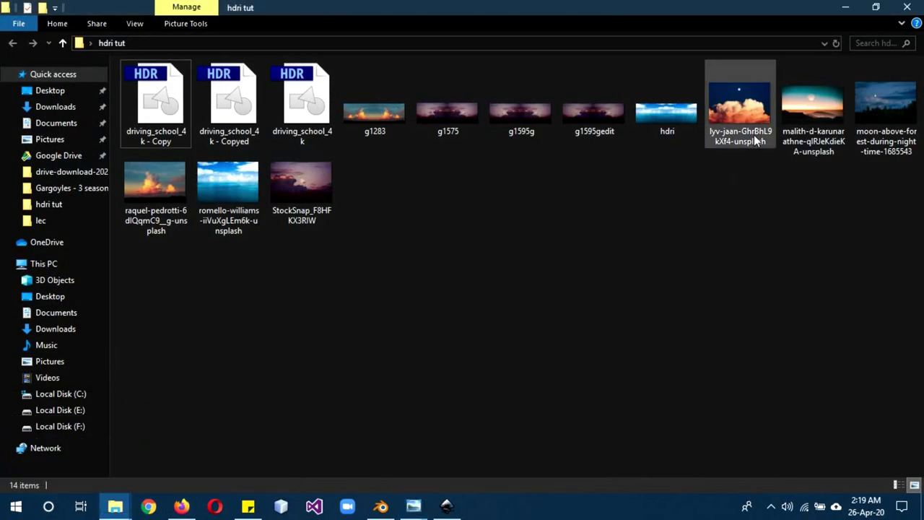
right_click(729, 108)
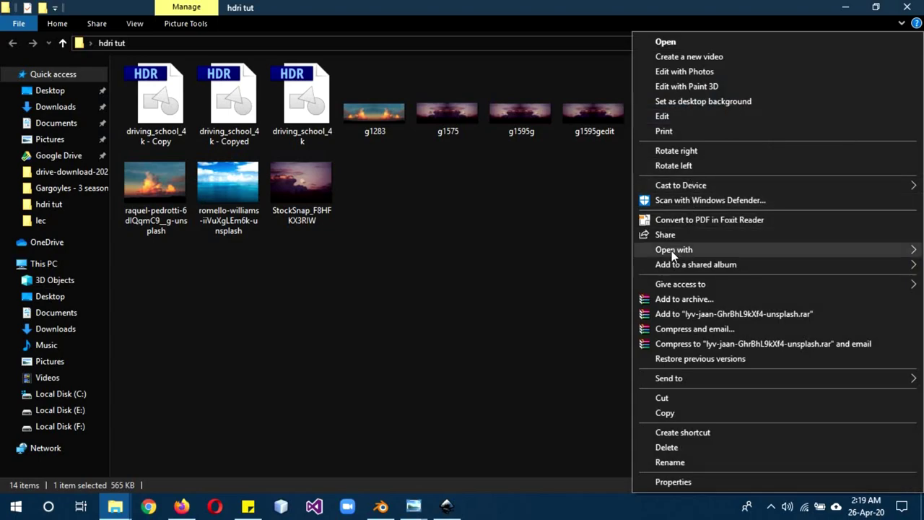
mouse_move(672, 251)
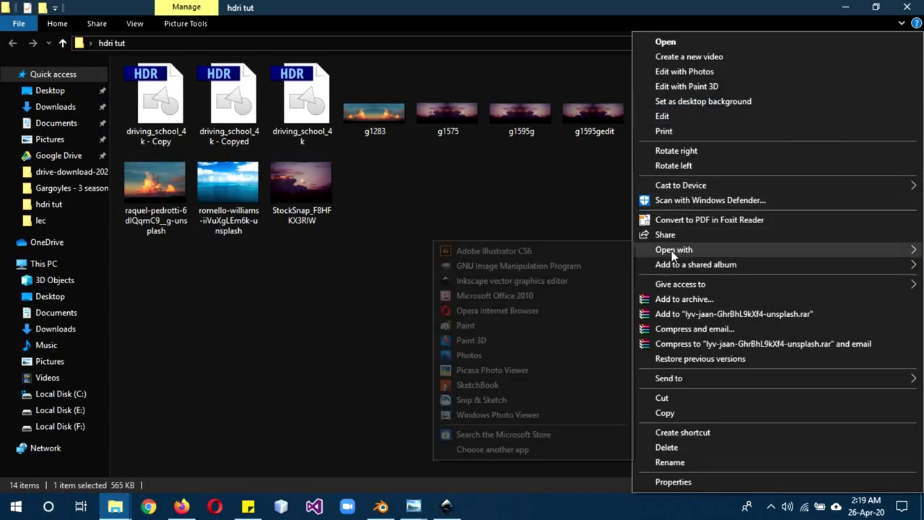
click(589, 266)
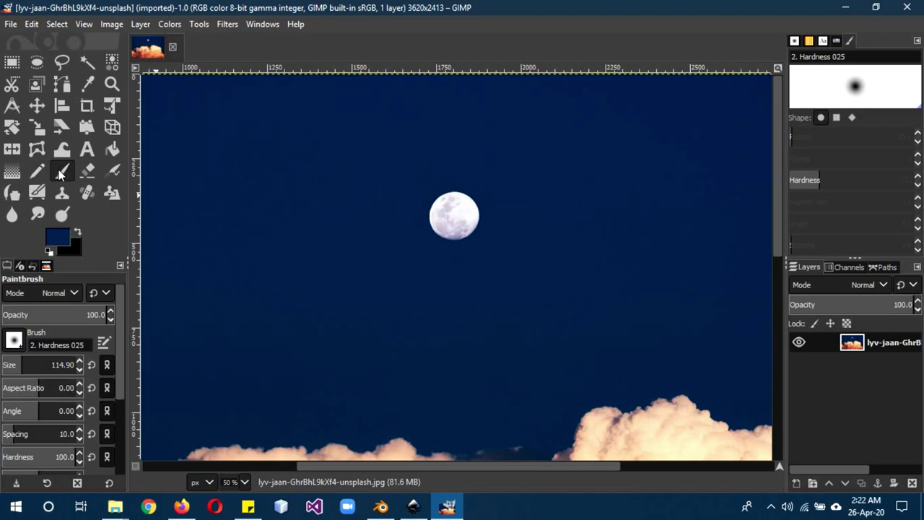
Paint over the moon with the Paintbrush in the dark blue foreground colour and try the Heal tool on that spot
click(61, 244)
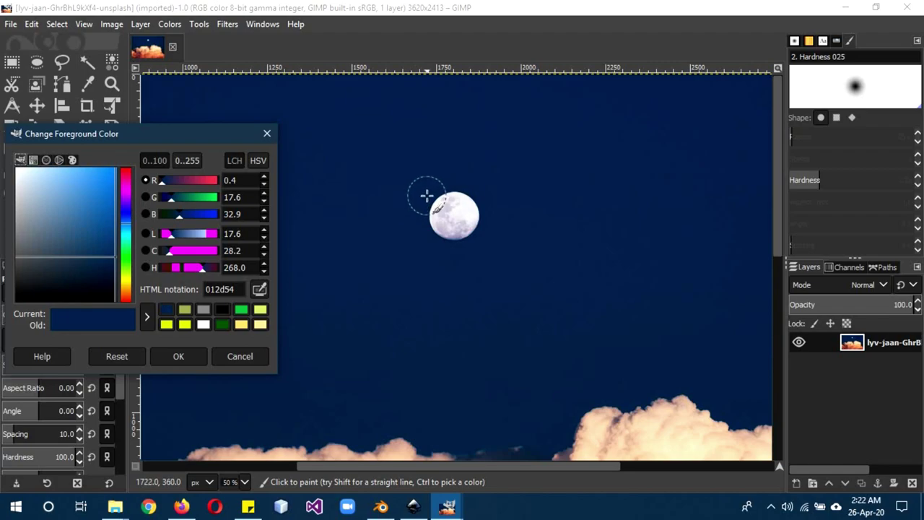
click(240, 356)
mouse_move(451, 249)
mouse_down()
mouse_move(483, 210)
mouse_move(453, 202)
mouse_move(433, 231)
mouse_move(468, 224)
mouse_move(460, 202)
mouse_up()
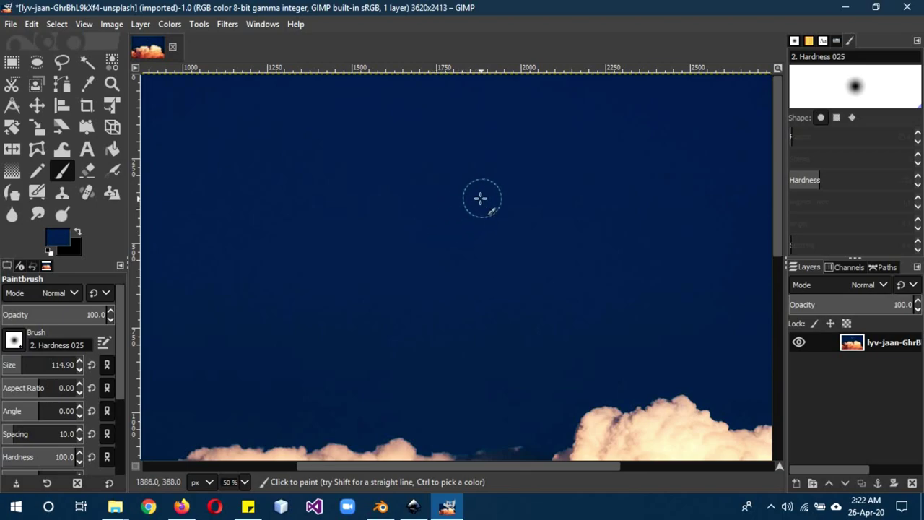
click(94, 194)
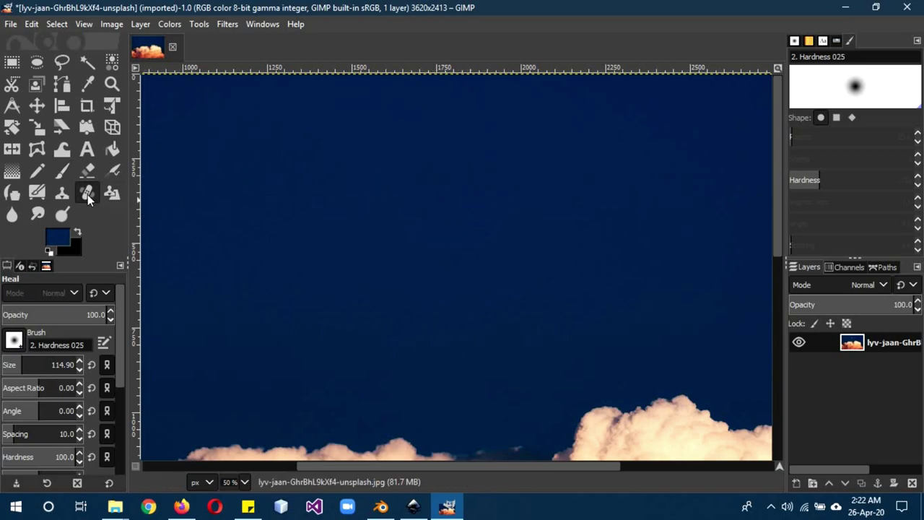
click(485, 195)
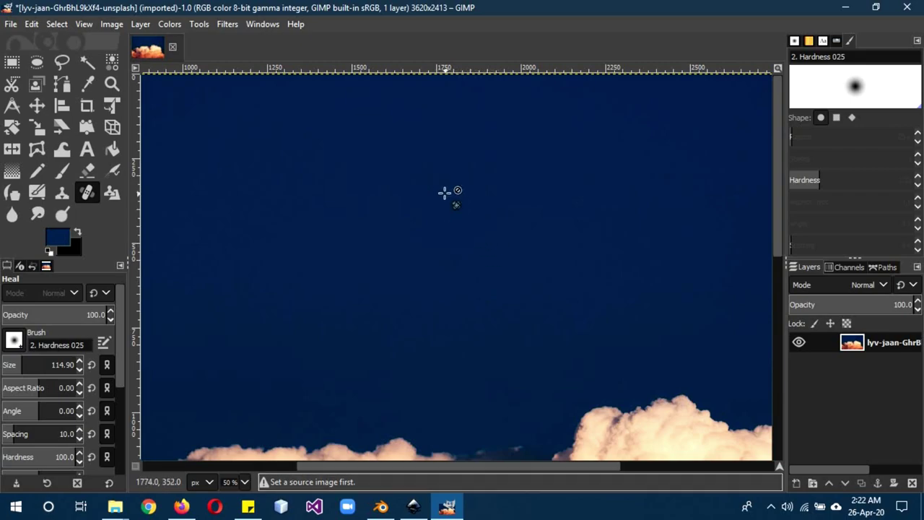
View the whole retouched cloud photo at 25% zoom and check the panorama document in Inkscape
scroll(449, 227, down, 5)
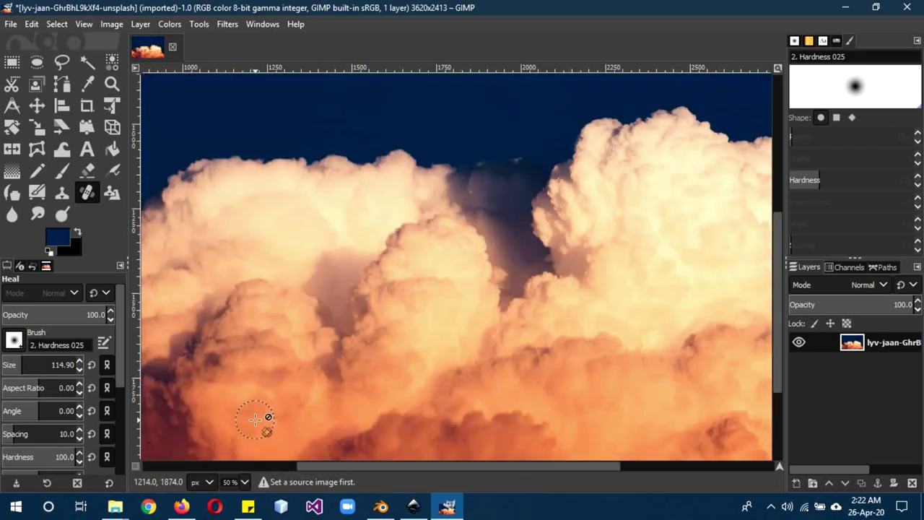
click(240, 480)
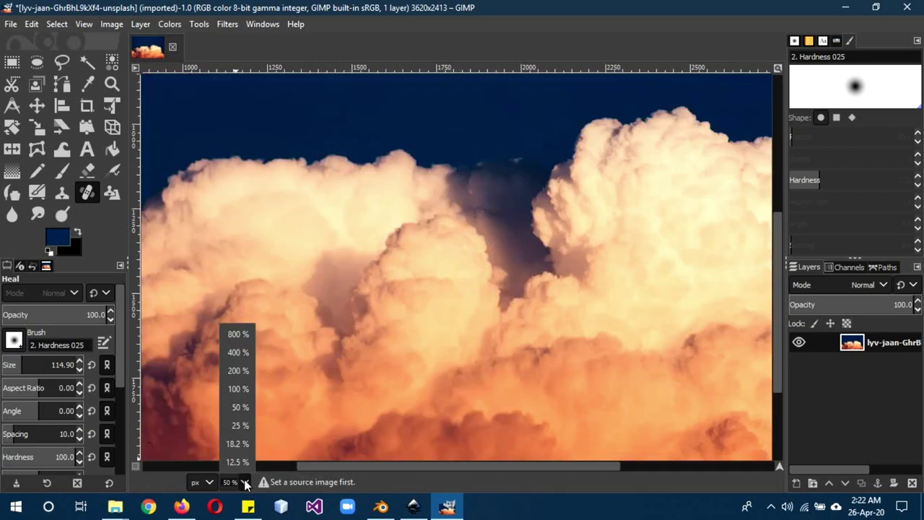
click(237, 423)
scroll(451, 281, up, 1)
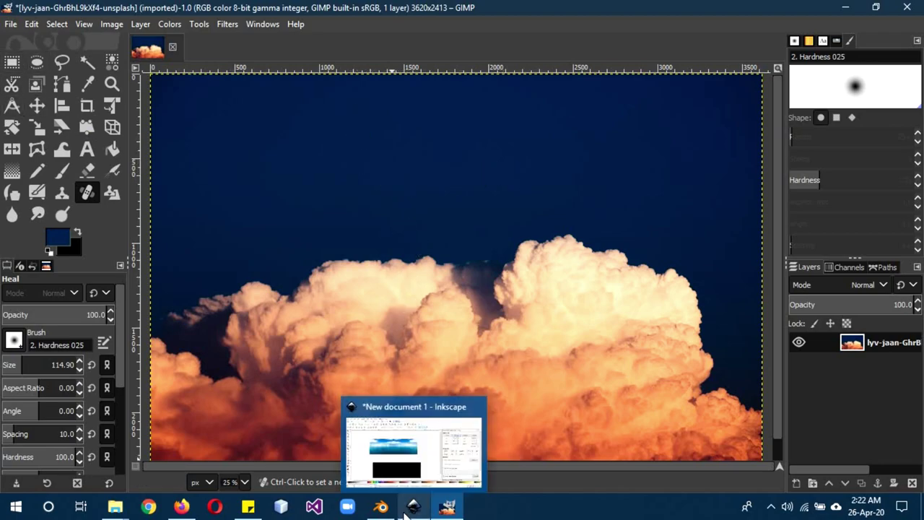
click(409, 509)
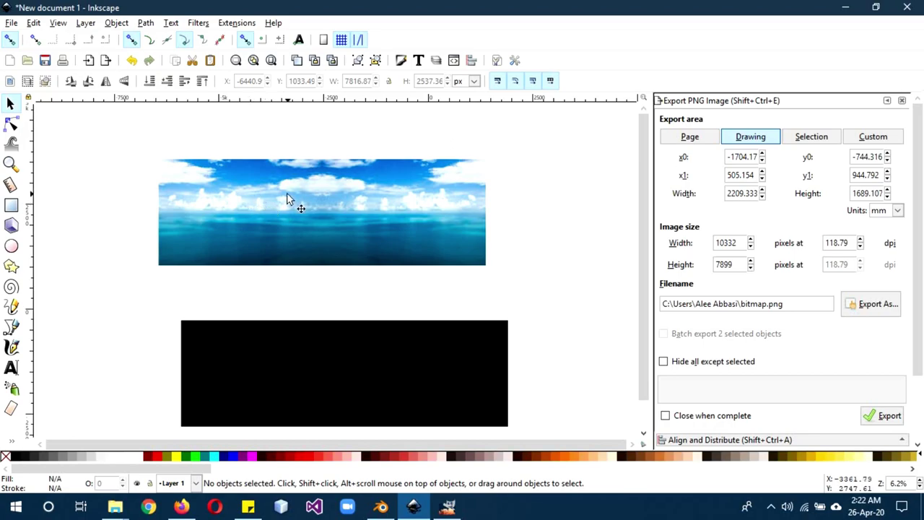
click(413, 508)
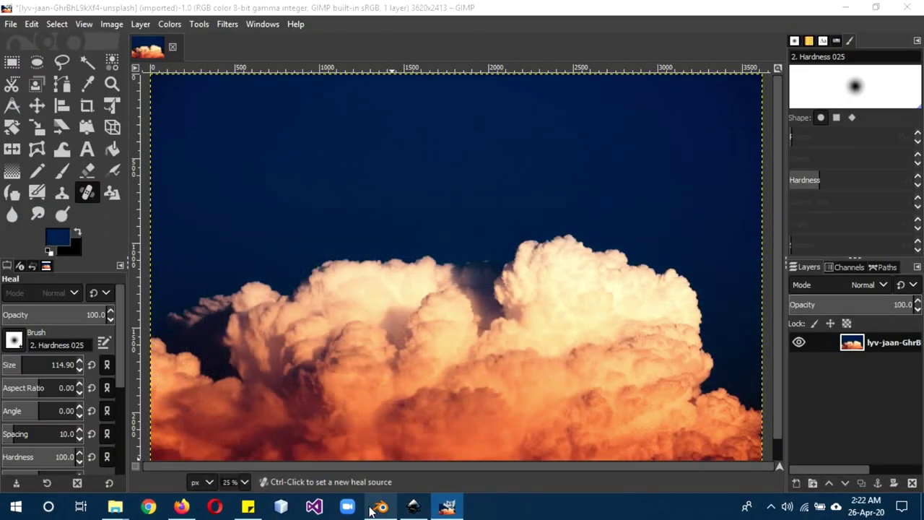
Switch to Blender, display the scene in Rendered shading, and play the animation with the camera view fitted to the viewport
click(381, 507)
key(z)
click(466, 262)
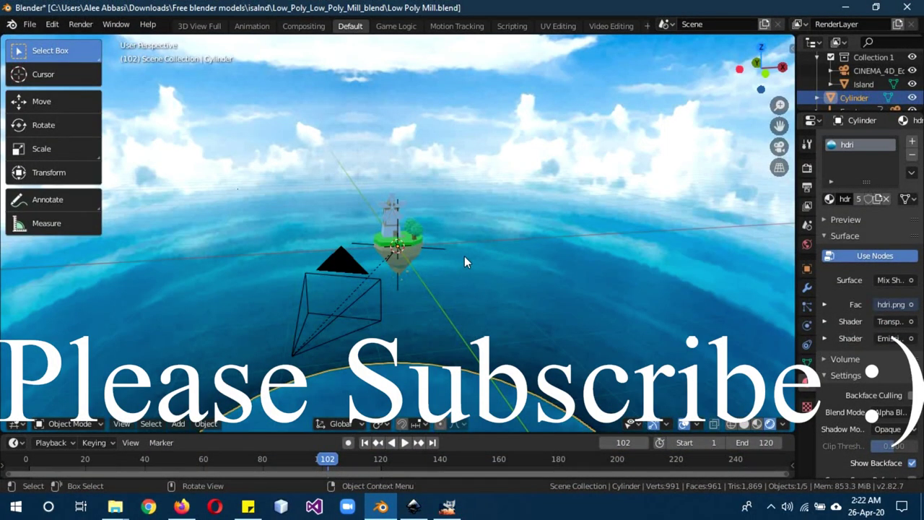
key(KP_0)
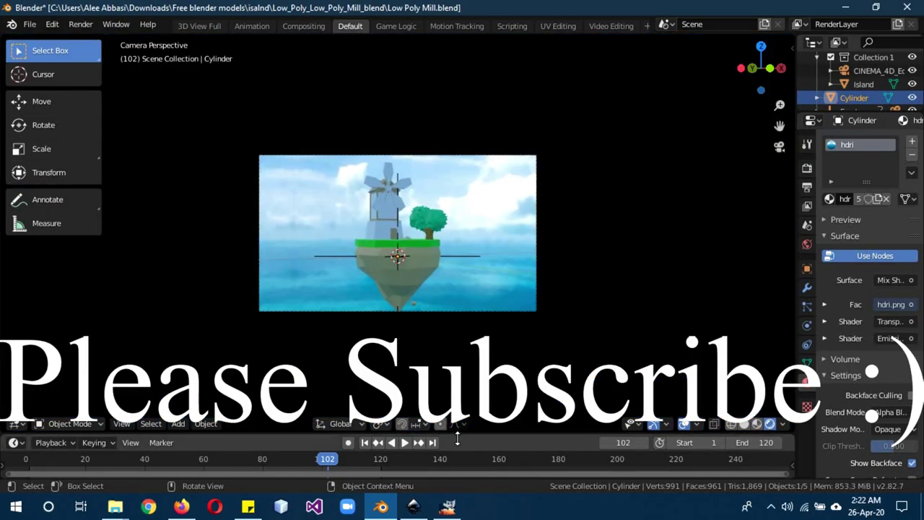
key(Home)
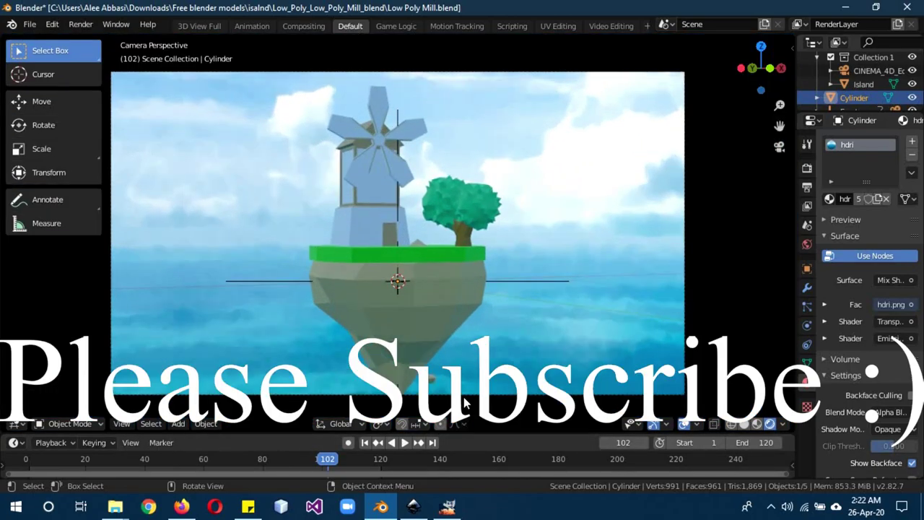
click(403, 444)
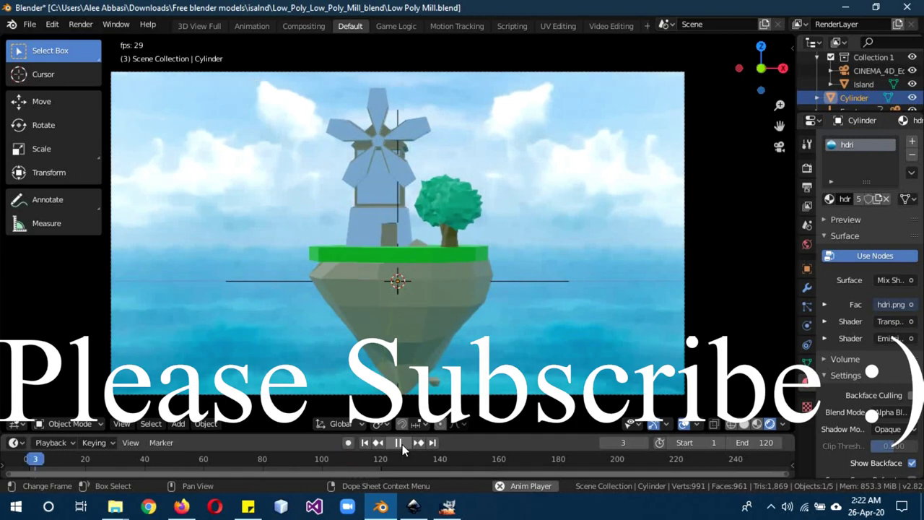